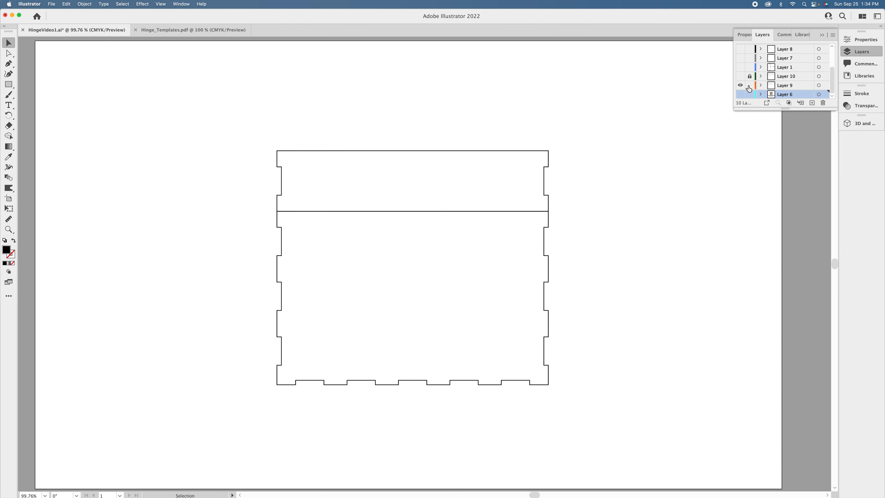
Make Layer 9 the active layer and lock Layer 6
left_click(790, 87)
left_click(749, 94)
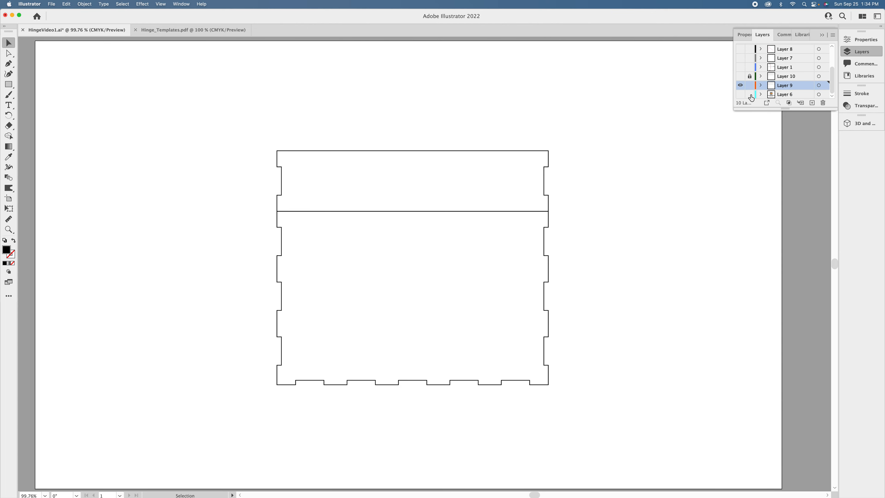
Select the lid and the body outlines in turn to check that they are separate shapes
left_click(401, 170)
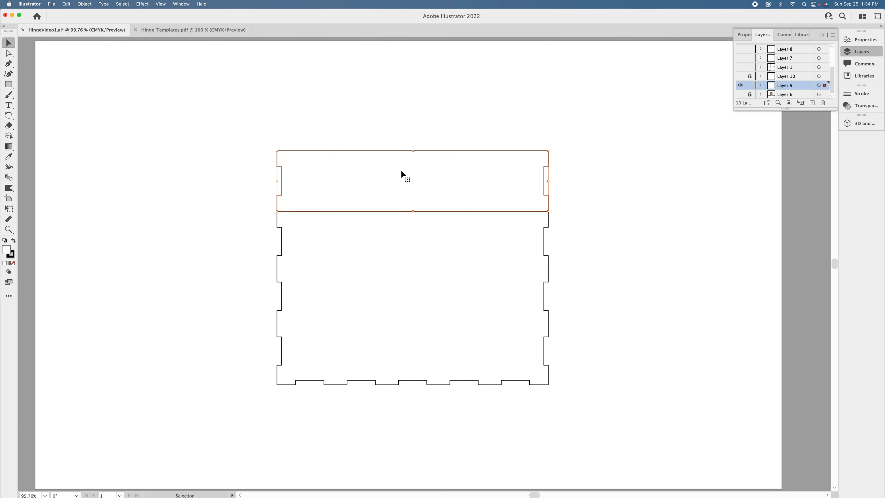
left_click(392, 262)
left_click(547, 227)
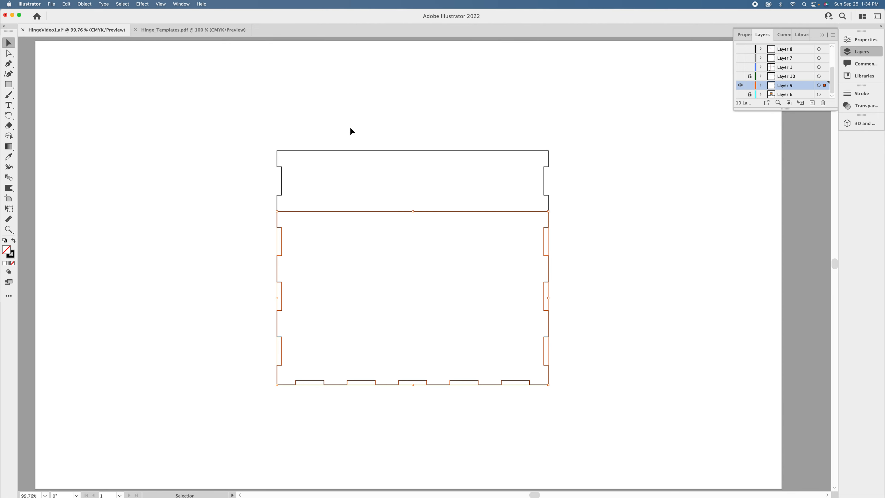
left_click_drag(389, 163, 416, 168)
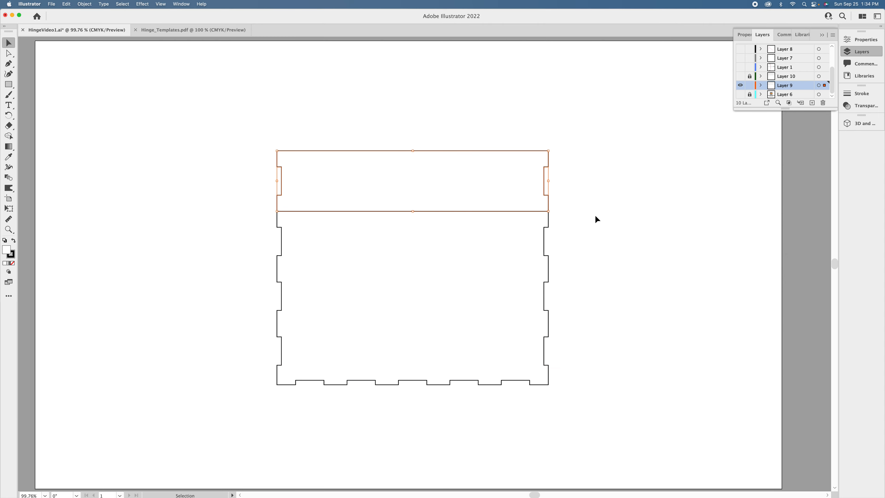
left_click(579, 212)
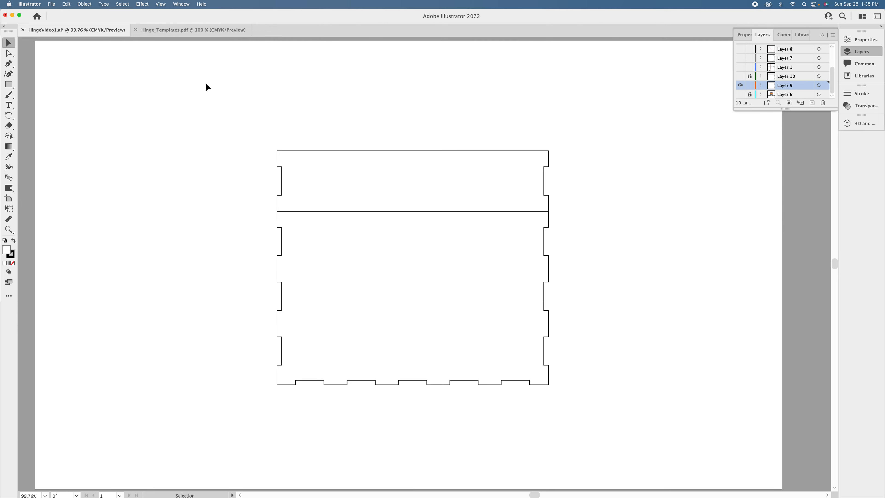
Copy the 1/8" hole guide for the U or J Clip Hinge from Hinge_Templates.pdf into HingeVideo1.ai
left_click(196, 31)
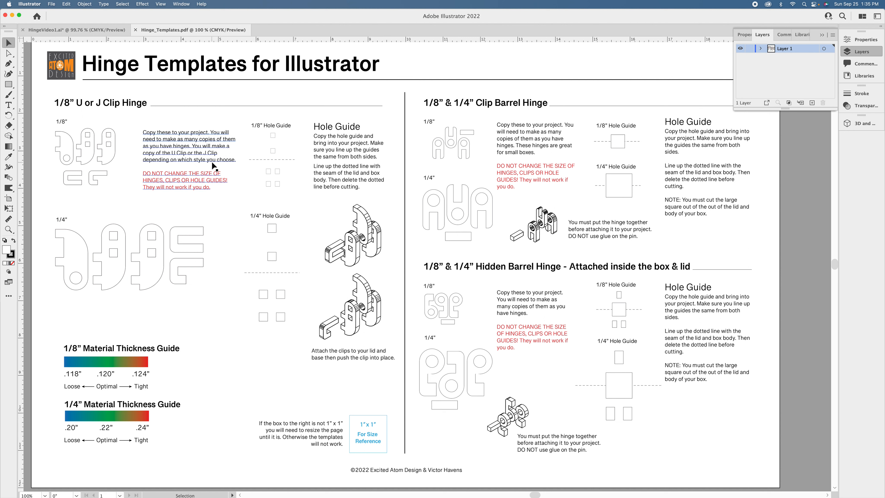
left_click(278, 173)
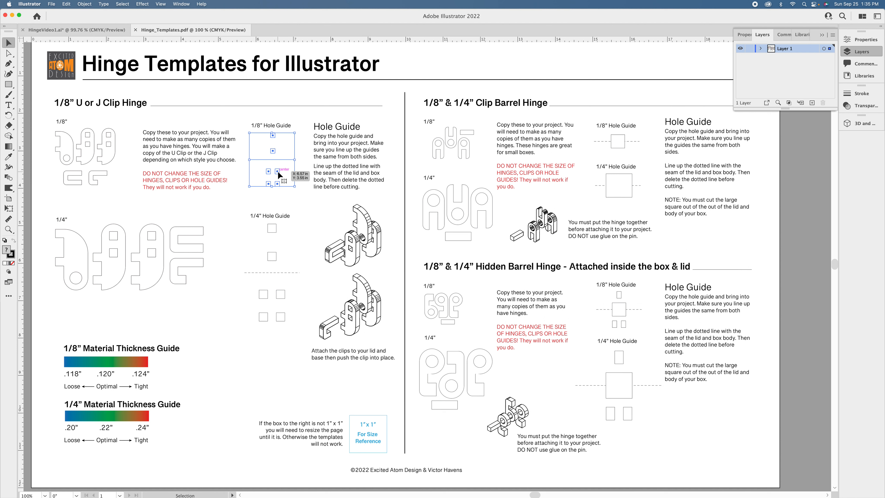
key("a")
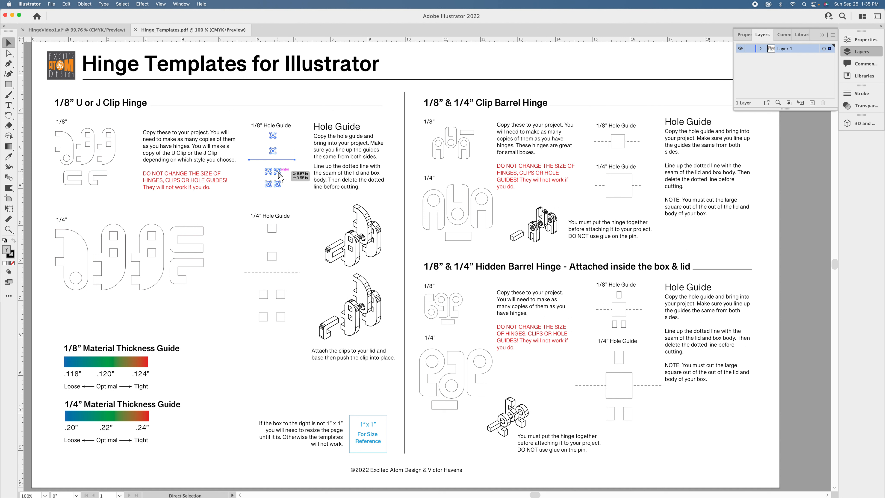
key("v")
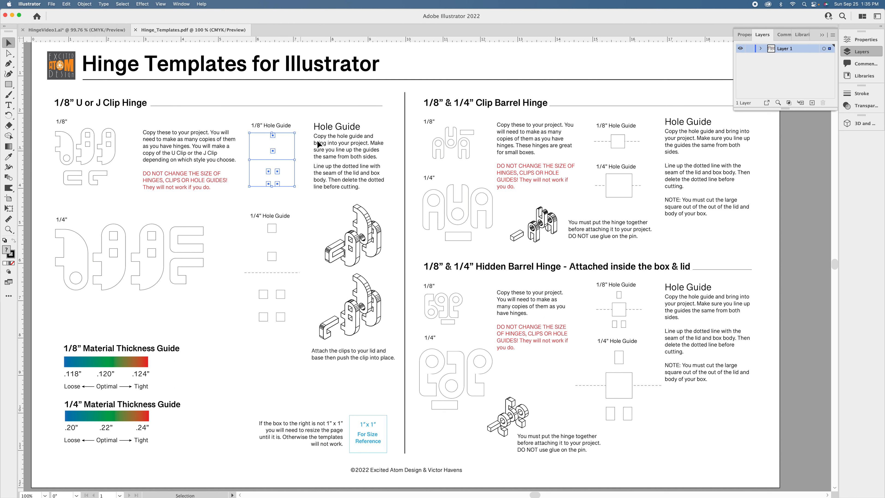
left_click(95, 30)
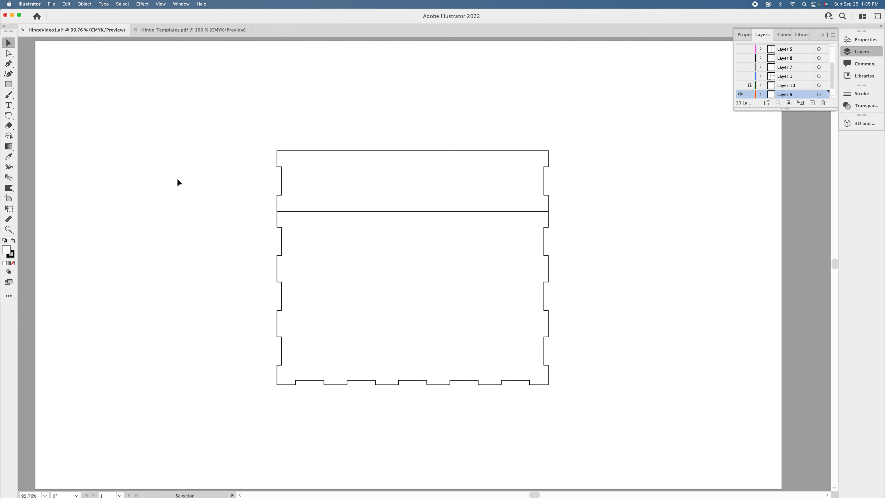
key("a")
key("super+v")
key("v")
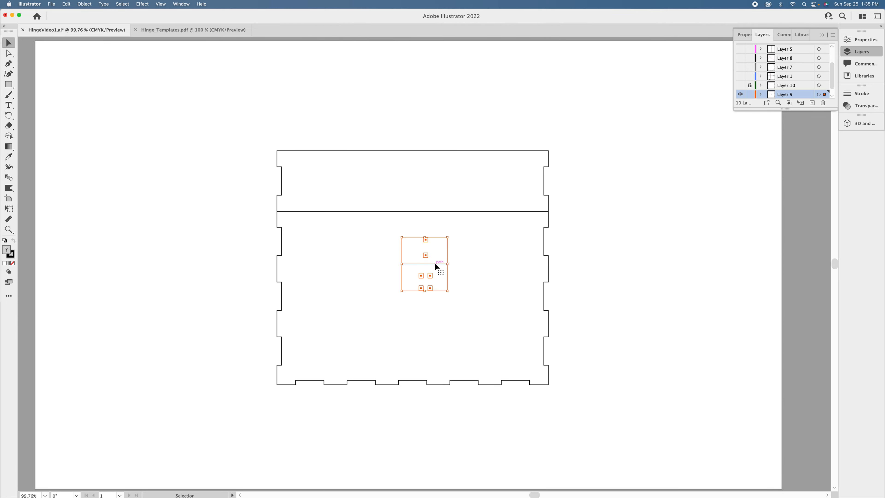
Align the pasted hole guide's dotted line with the lid seam near the box's left edge and set its stroke weight to 1 pt
left_click_drag(435, 264, 333, 211)
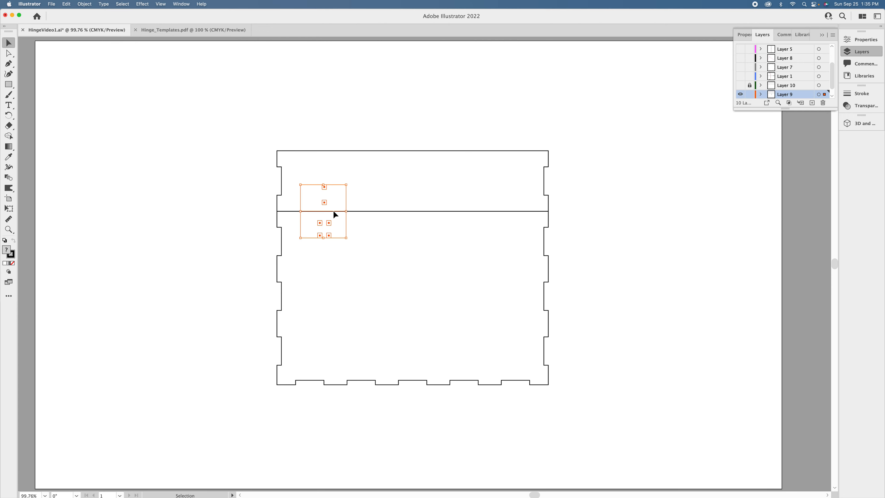
left_click(231, 220)
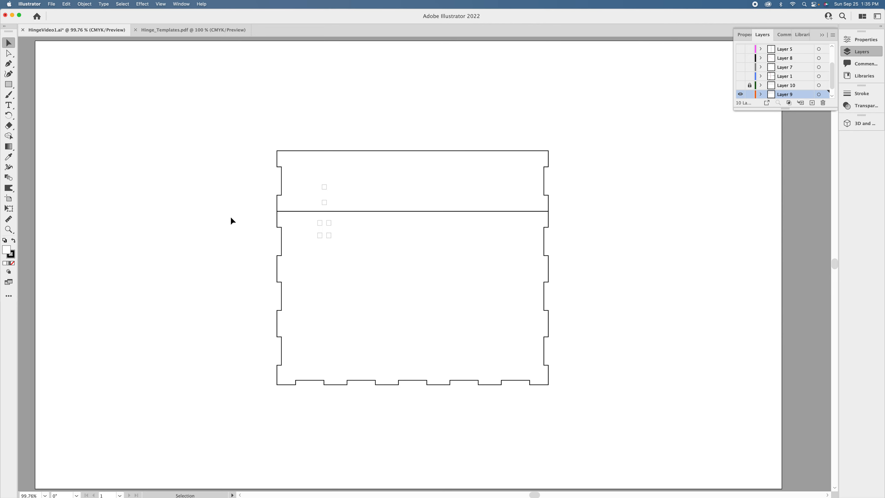
left_click(328, 223)
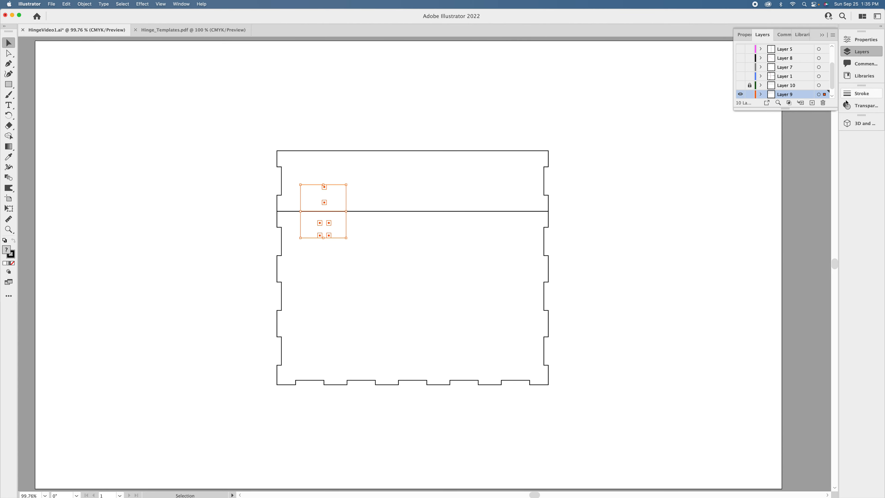
left_click(861, 93)
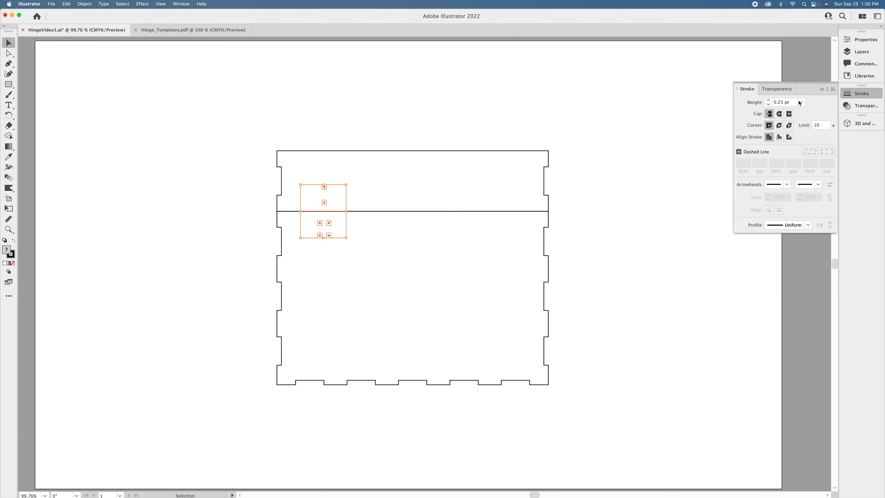
left_click(800, 102)
left_click(811, 142)
left_click(595, 102)
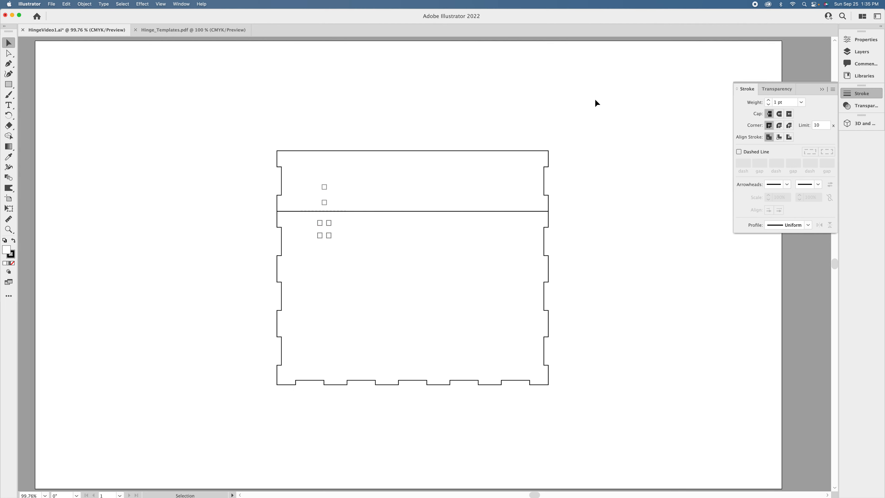
Draw a spacer rectangle about 1.21 by 0.43 in on the seam, from the lid's left edge to the hole guide
left_click(327, 226)
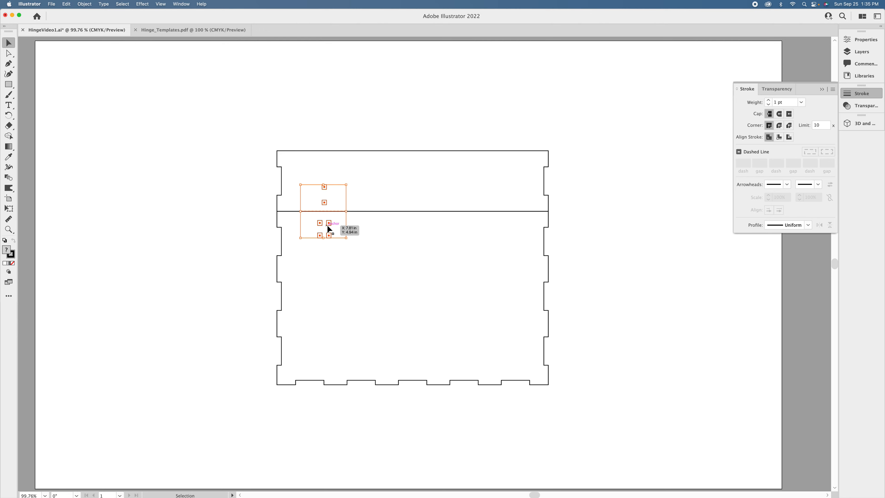
left_click(138, 179)
left_click(8, 84)
left_click_drag(277, 195, 322, 211)
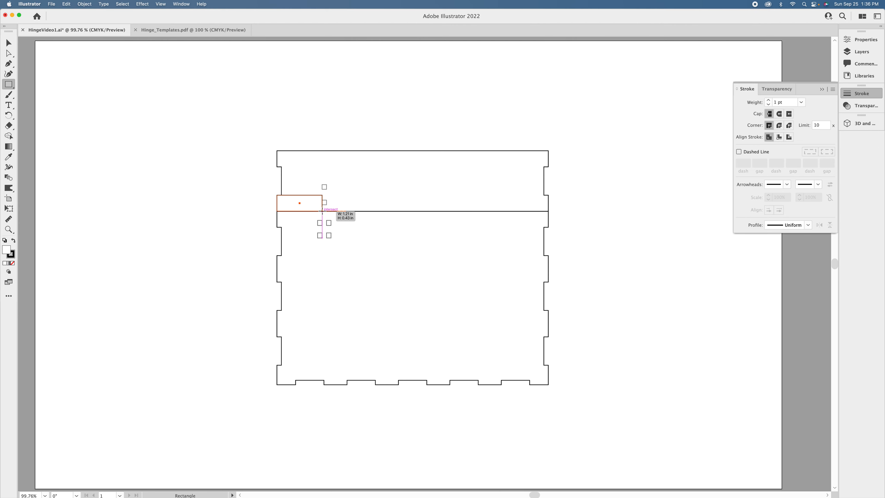
mouse_move(322, 211)
left_mouse_down()
mouse_move(316, 230)
mouse_move(322, 211)
left_mouse_up()
key("v")
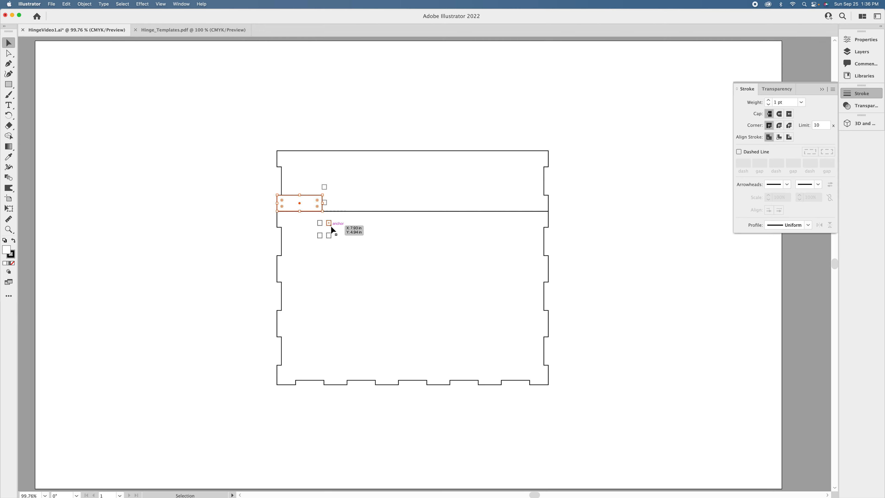
Place a horizontally flipped copy of the spacer rectangle and hole guide along the seam, flush with the box's right edge
left_click(330, 225, "shift")
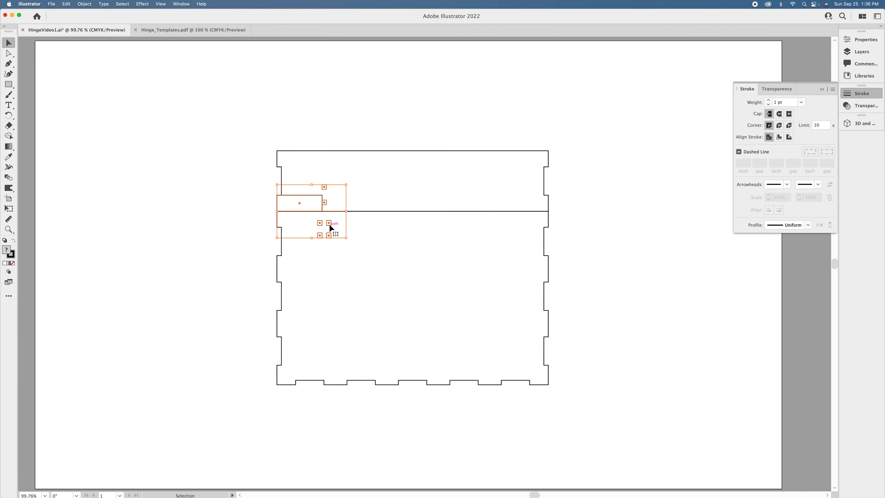
left_click_drag(312, 207, 467, 215)
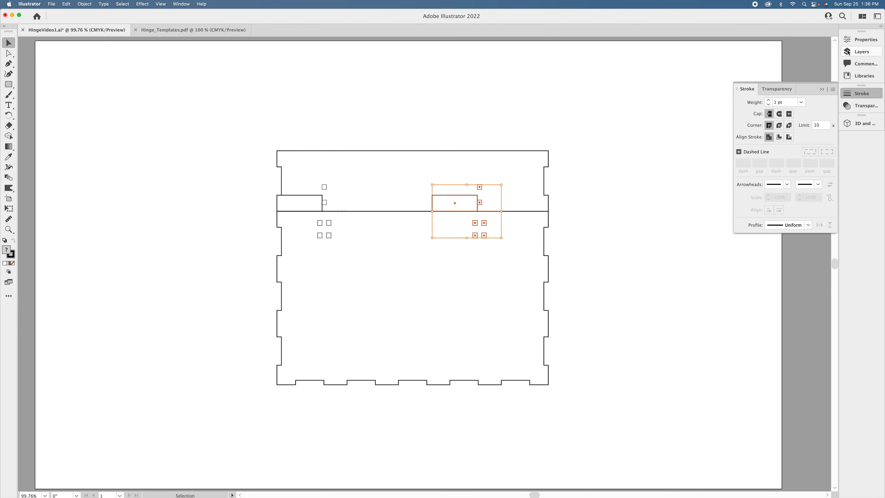
left_click(844, 41)
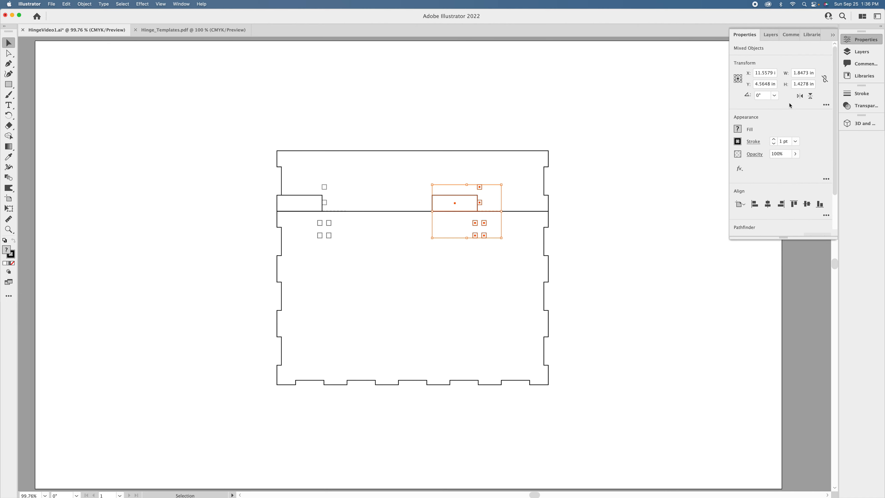
left_click(800, 96)
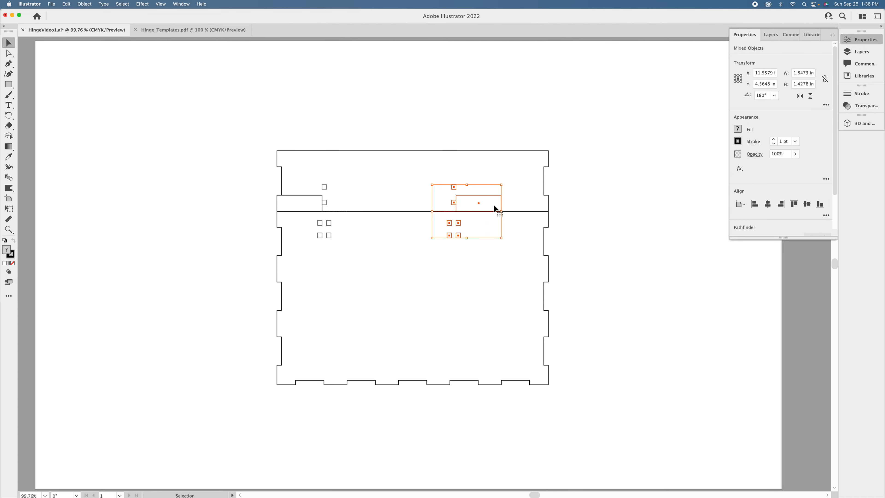
left_click_drag(488, 207, 536, 208)
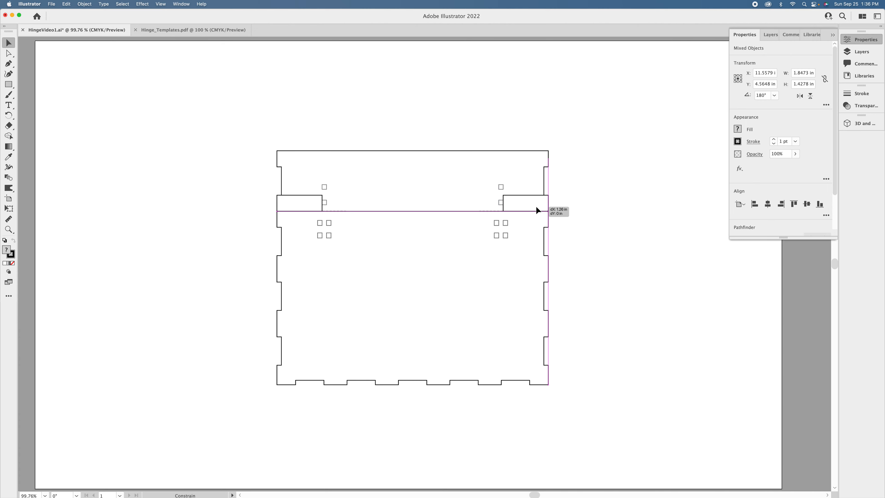
left_click_drag(536, 207, 536, 206)
Delete both spacer rectangles
left_click(538, 203)
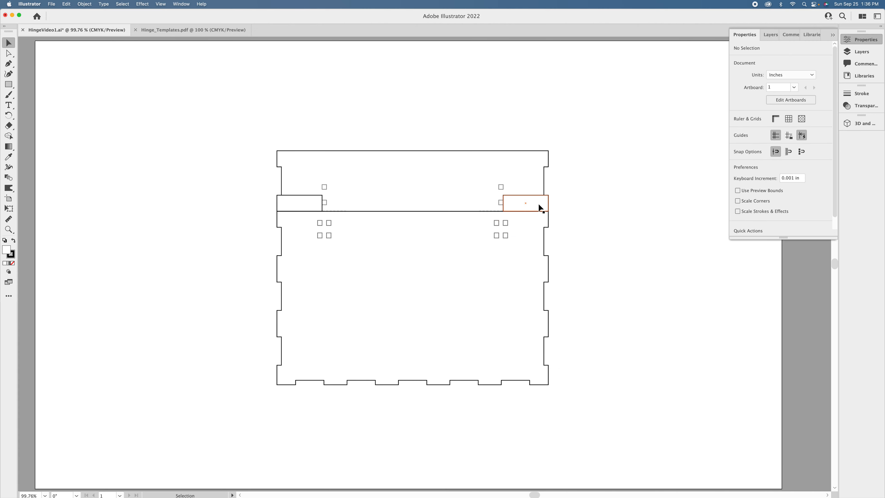
key("Delete")
left_click(295, 202)
key("Delete")
Ungroup both hole guides into individual squares and dotted lines
left_click(324, 203)
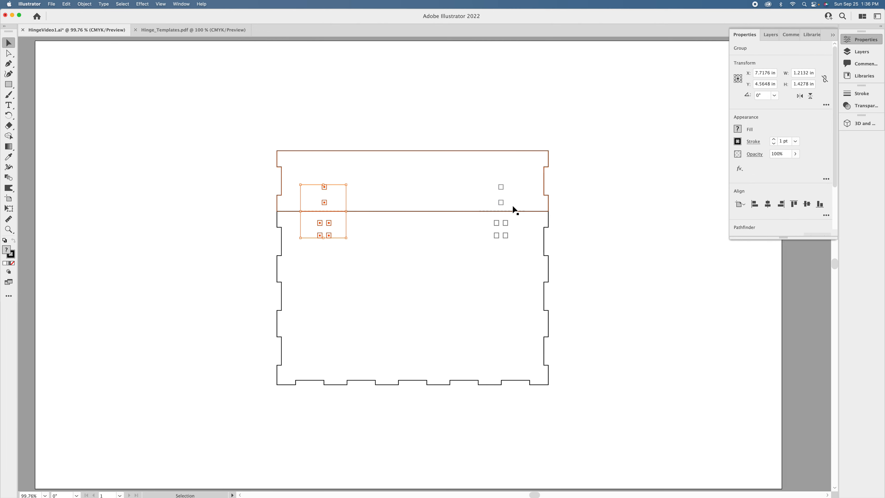
left_click(500, 205, "shift")
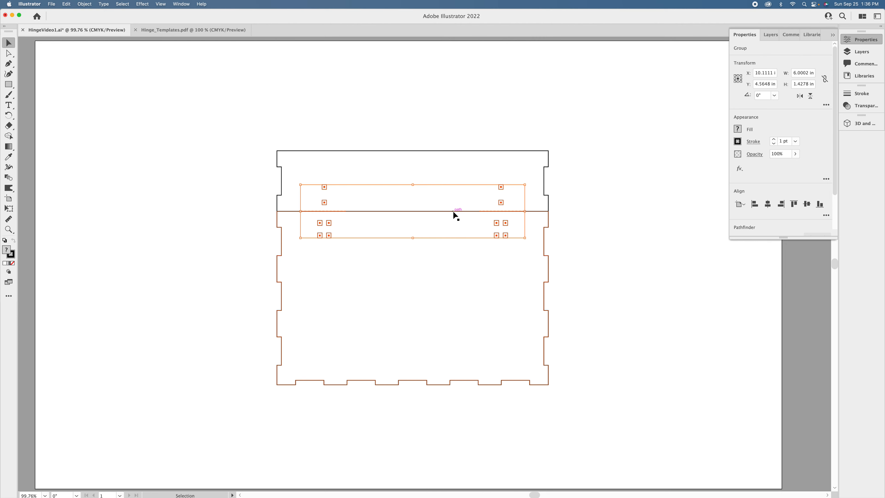
key("a")
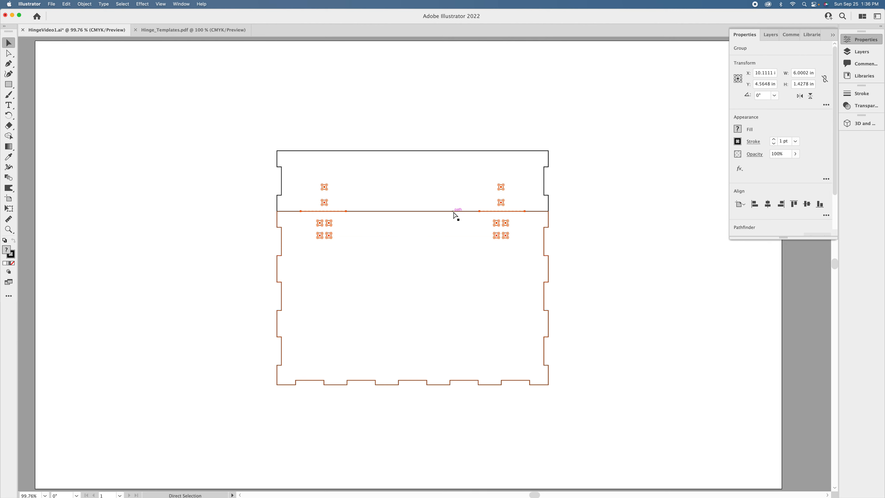
key("v")
scroll(597, 198, "left", 1)
left_click(598, 198)
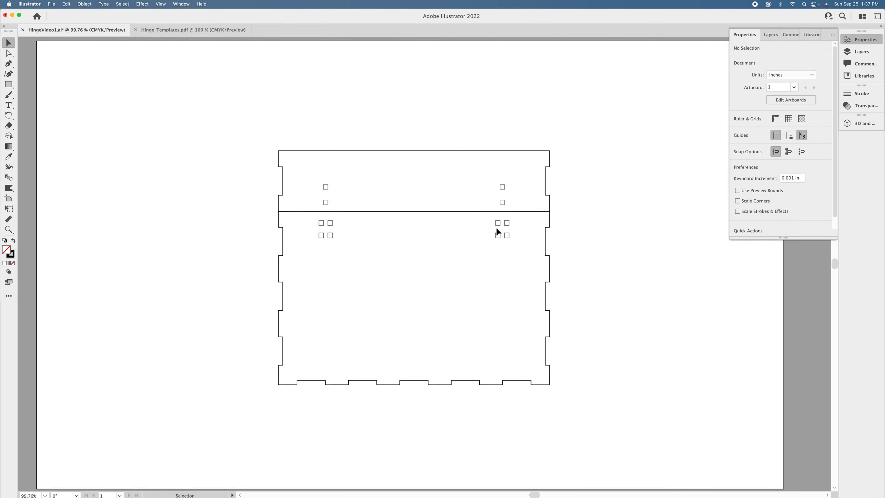
left_click(508, 225)
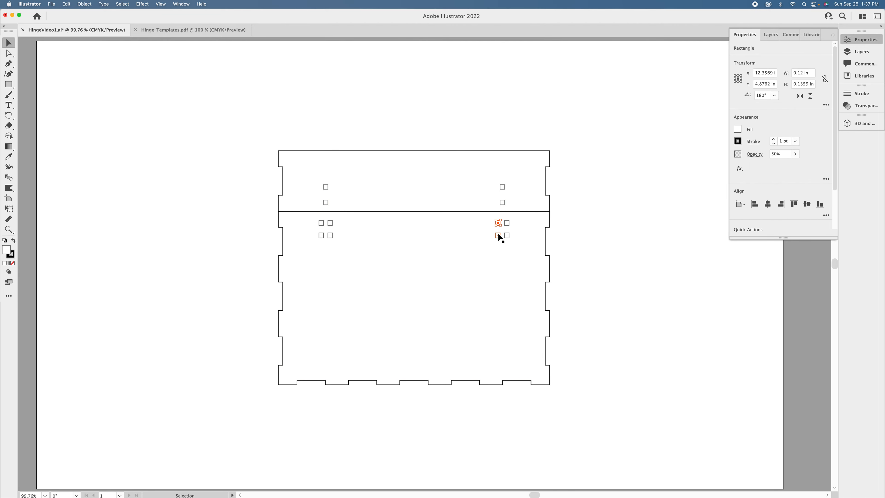
left_click(568, 210)
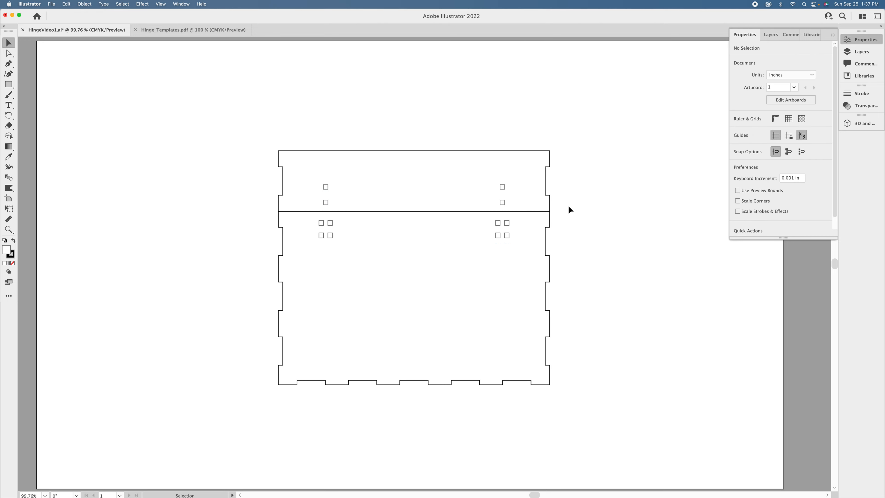
Delete the dotted alignment lines of both hole guides from the seam
left_click(519, 214)
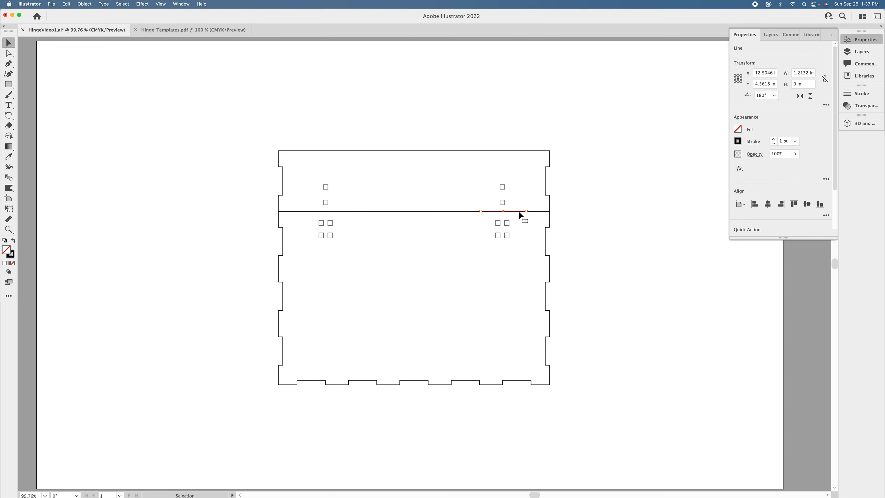
key("Delete")
left_click(334, 210)
key("Delete")
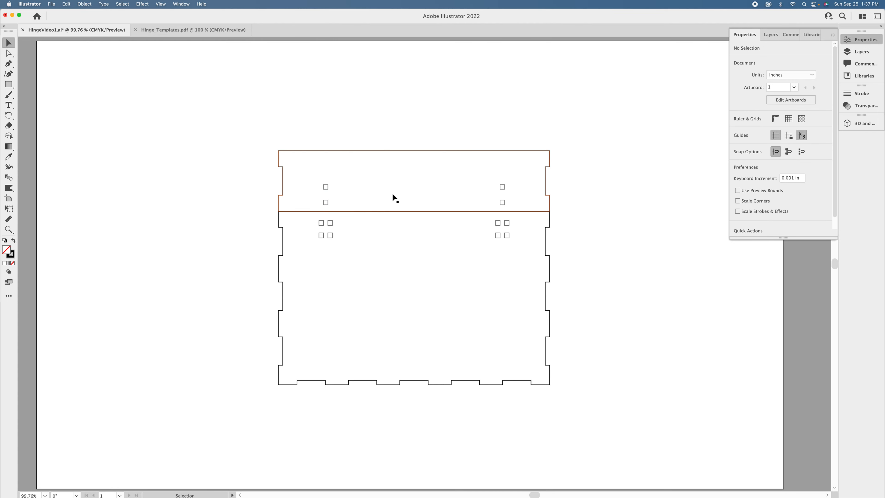
Cut the four hinge-hole squares out of the lid with Minus Front and move the lid up off the body
left_click_drag(308, 146, 553, 206)
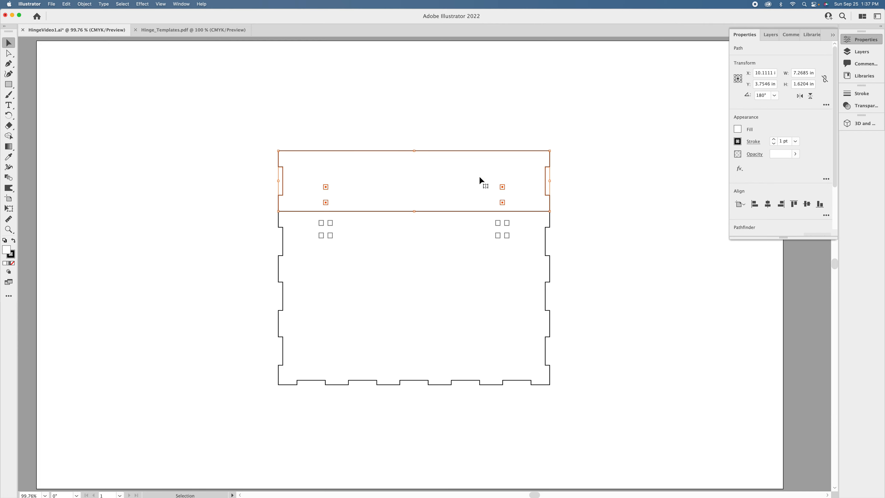
left_click(246, 124)
left_click_drag(251, 132, 556, 207)
scroll(771, 215, "down", 3)
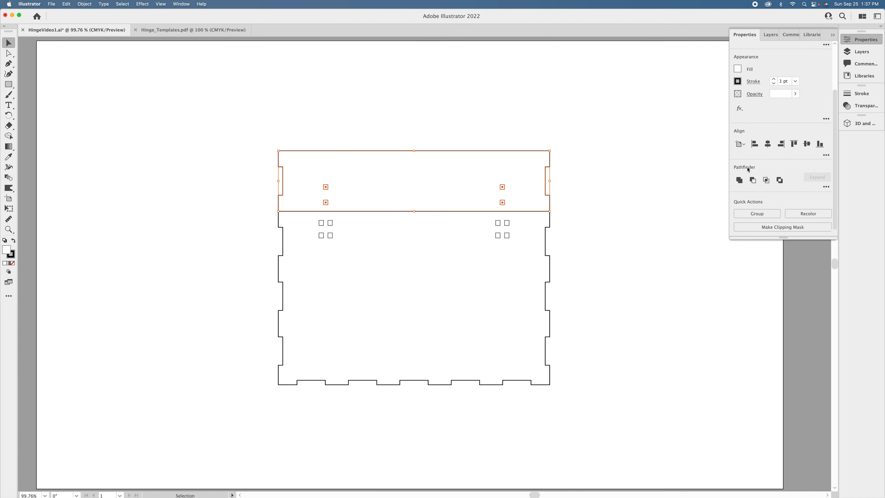
left_click(753, 181)
left_click(602, 194)
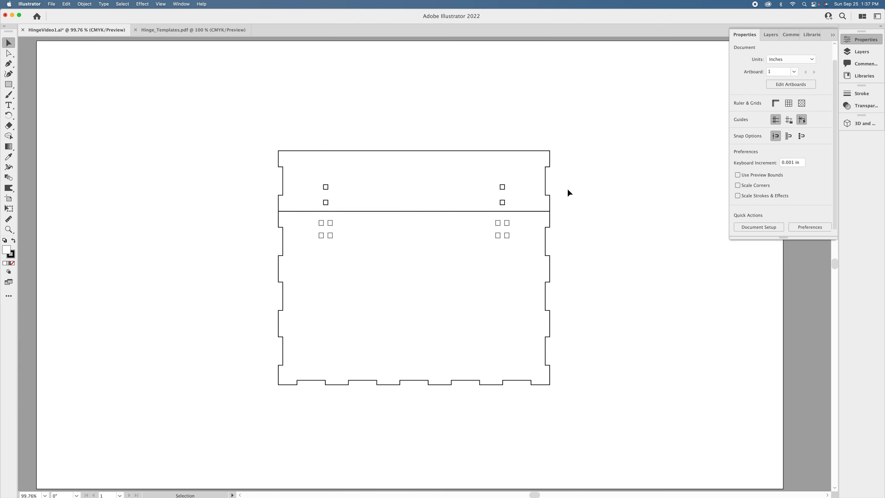
left_click_drag(429, 191, 428, 164)
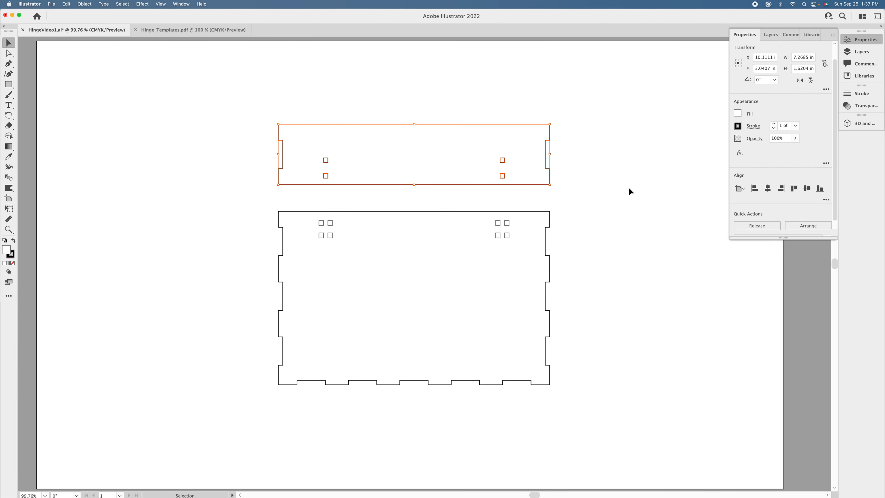
Cut the eight hinge-hole squares out of the box body with Minus Front and move the lid back down onto the seam
left_click_drag(275, 205, 564, 389)
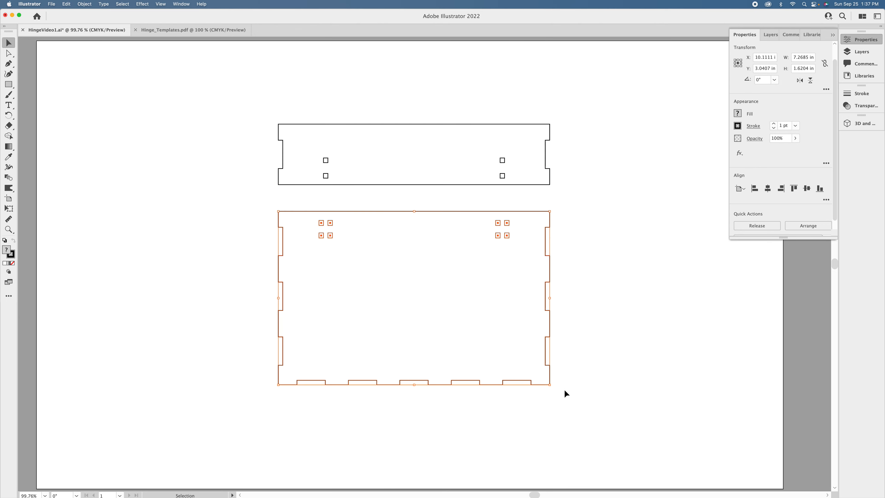
left_click(752, 226)
left_click(623, 228)
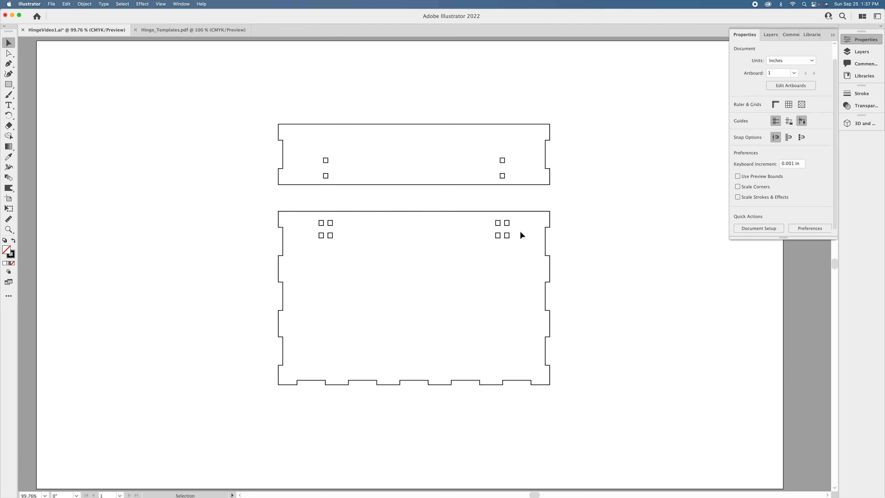
left_click_drag(465, 144, 463, 169)
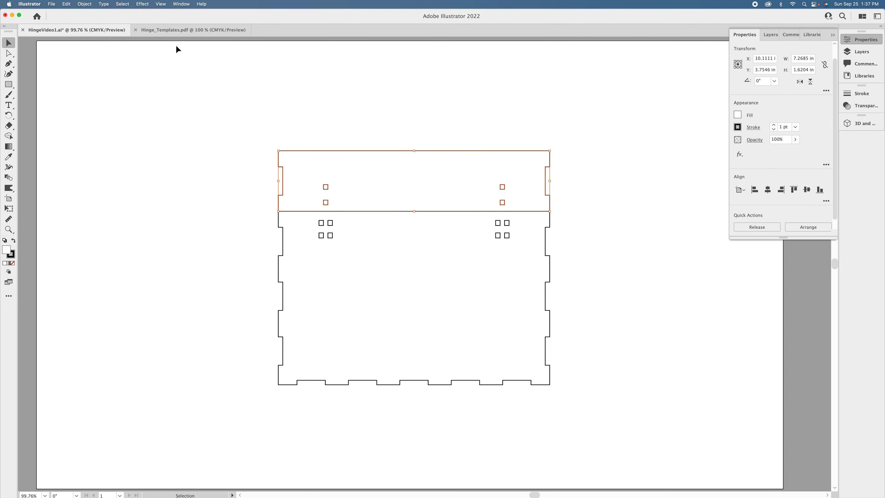
Copy the first two 1/8" U or J Clip Hinge pieces from Hinge_Templates.pdf and paste them into HingeVideo1.ai
left_click(193, 30)
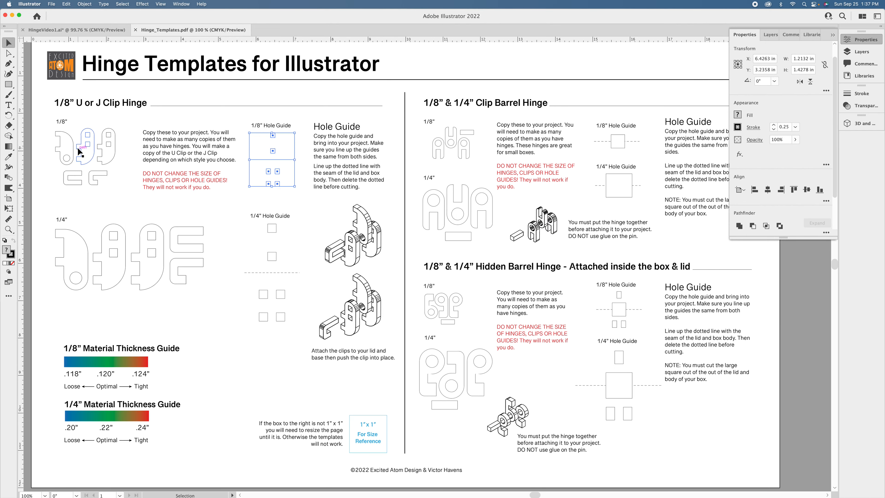
left_click_drag(53, 141, 90, 155)
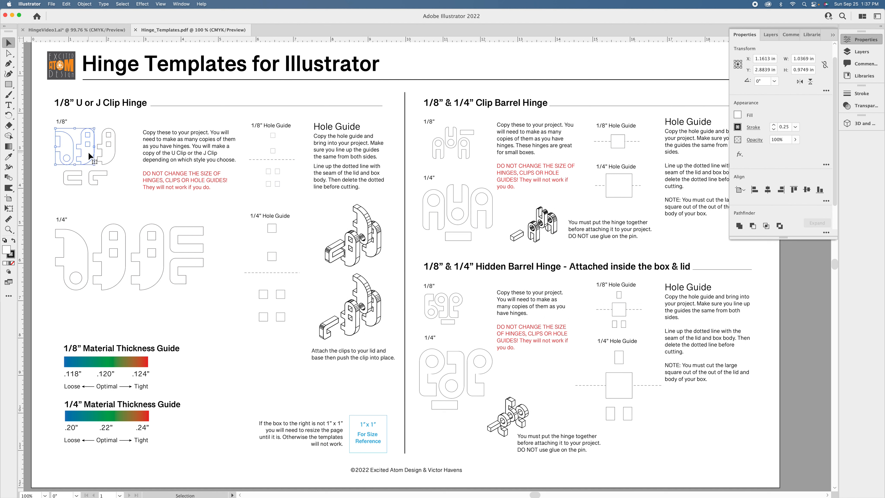
left_click(108, 30)
left_click(455, 121)
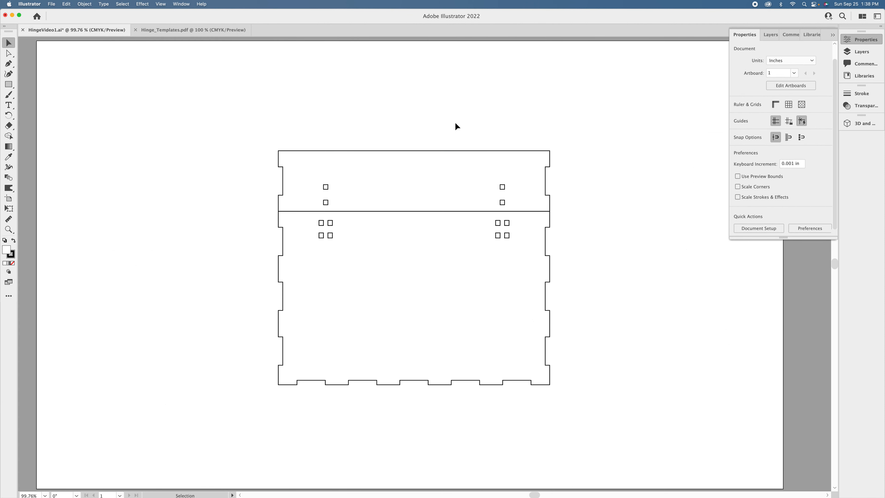
key("super+v")
Separate the two pasted hinge pieces and place them beside the box's right edge, lid piece above body piece
left_click(616, 275)
left_click_drag(443, 267, 515, 246)
left_click_drag(527, 233, 577, 232)
left_click_drag(423, 268, 592, 183)
left_click(587, 208)
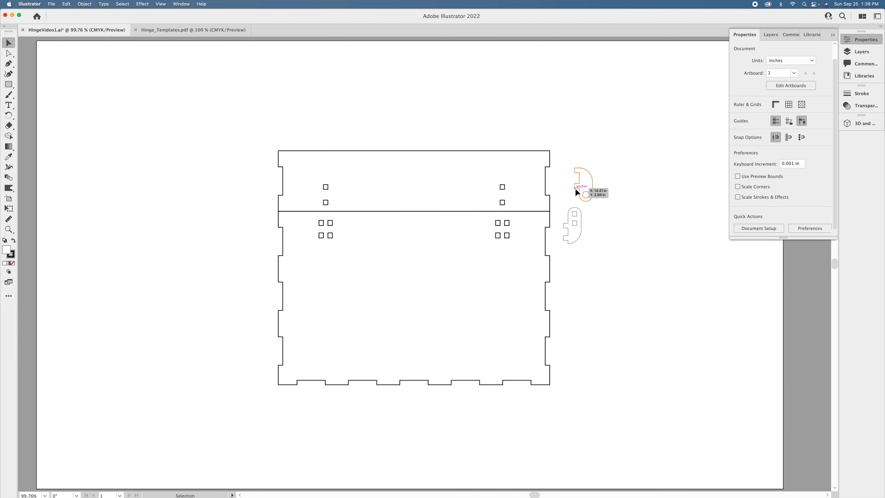
left_click_drag(574, 188, 505, 205)
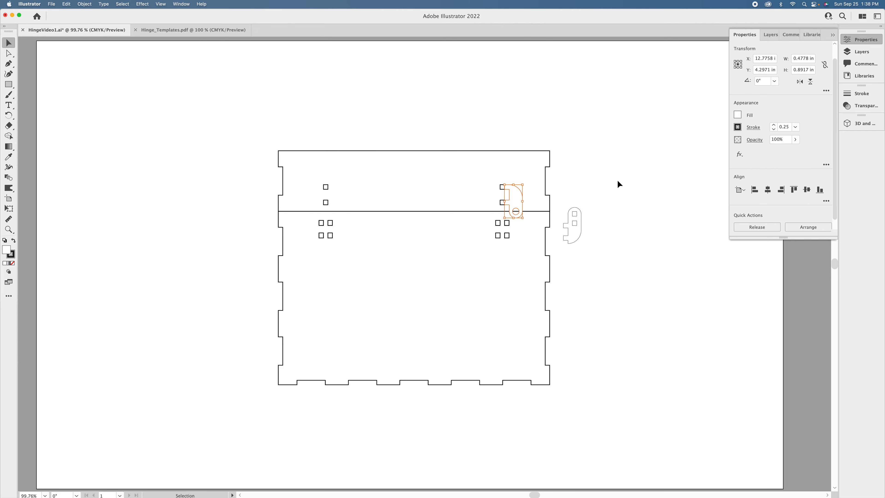
key("super+equal")
key("super+equal")
key("a")
key("v")
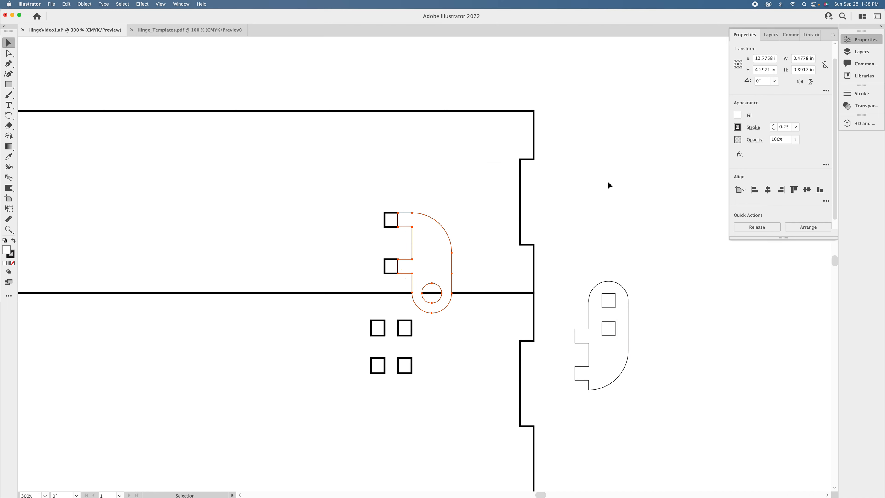
key("super+z")
left_click(685, 241)
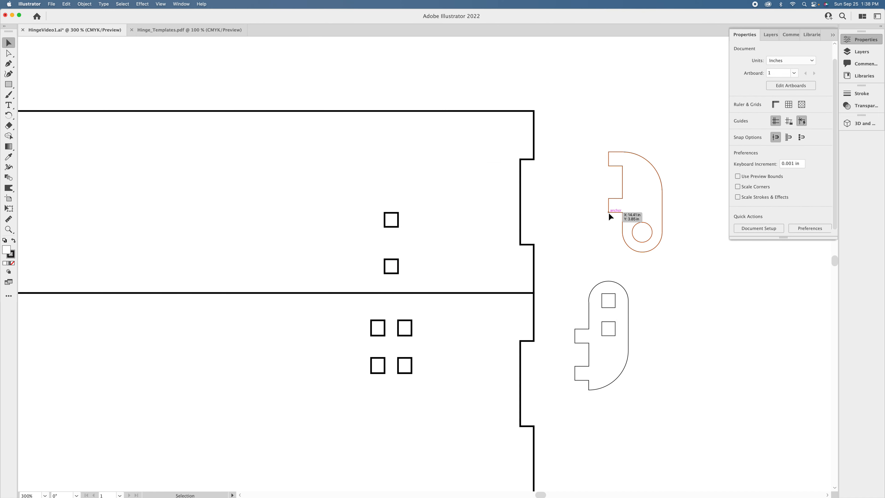
Fit the tabs of the two hinge pieces against the matching holes near the right end of the lid and body
left_click_drag(609, 211, 399, 277)
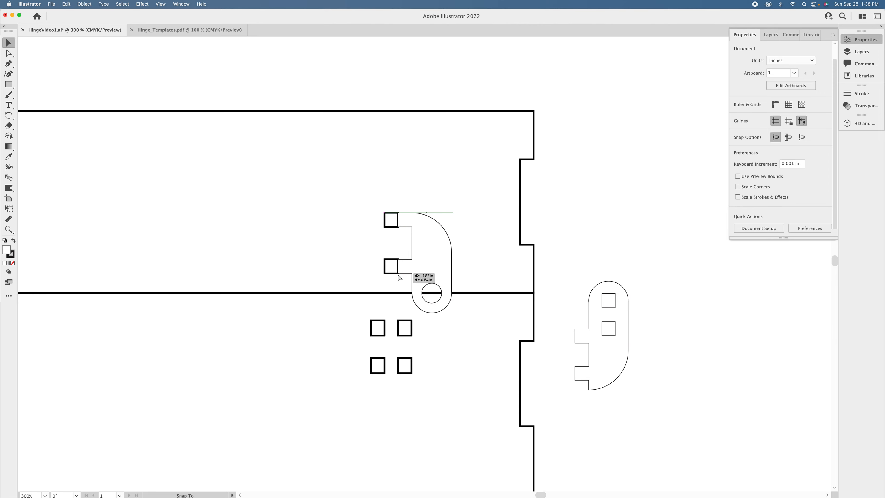
left_click_drag(398, 277, 397, 273)
left_click_drag(576, 368, 414, 361)
left_click_drag(456, 334, 443, 334)
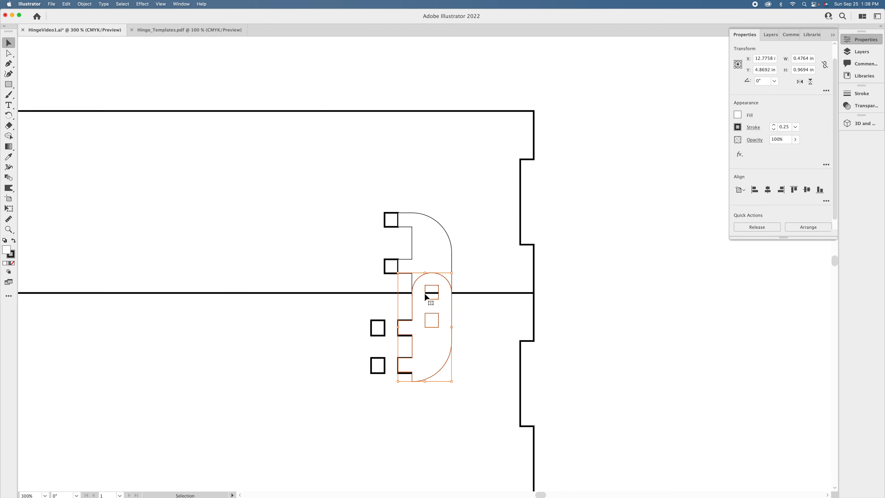
Move both hinge pieces together off the box to its right and move the lid up off the body
left_click(430, 248, "shift")
left_click_drag(431, 348, 668, 351)
left_click_drag(433, 254, 434, 193)
left_click(560, 265)
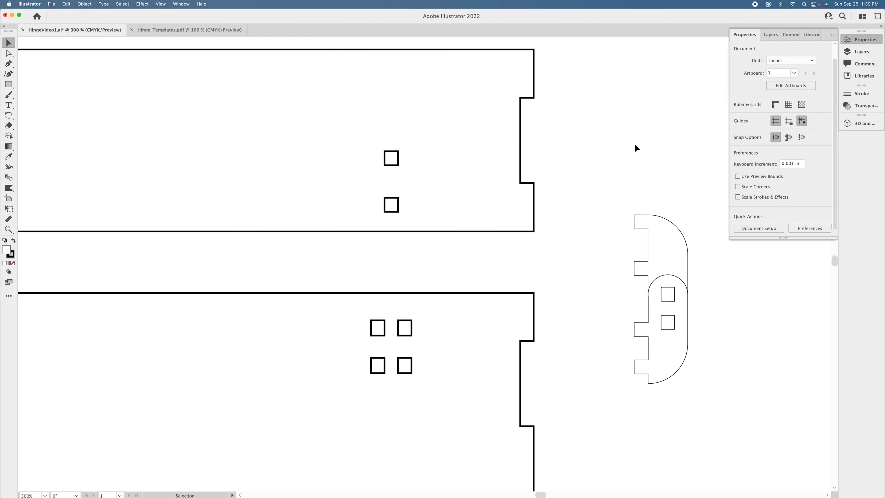
Lock and hide Layer 9, and show, unlock and activate Layer 10
left_click(771, 34)
left_click(749, 94)
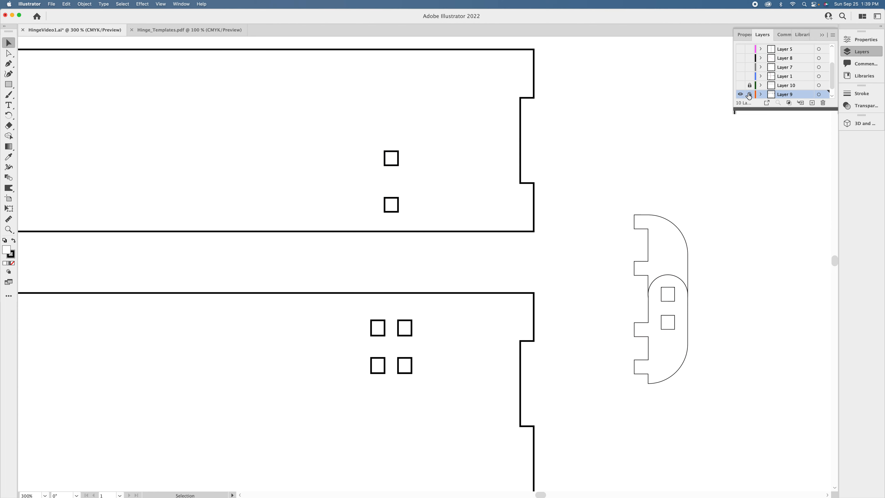
left_click(740, 94)
left_click(740, 85)
left_click(749, 85)
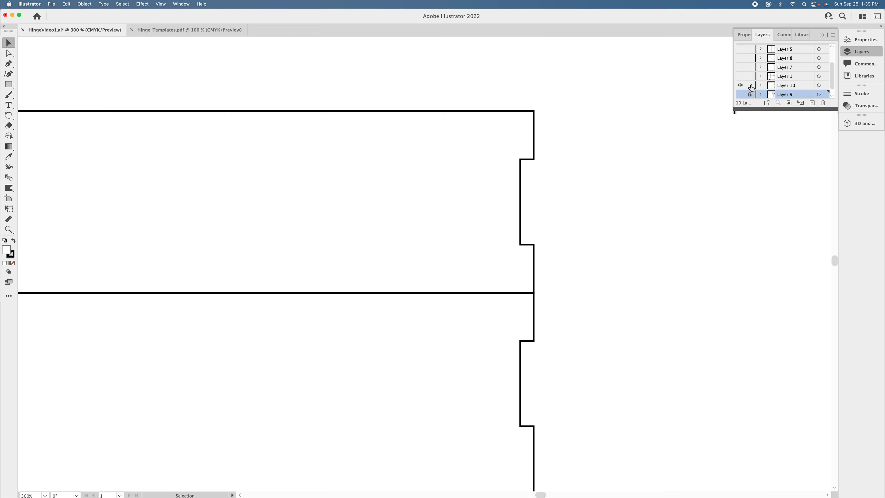
left_click(798, 87)
Copy the 1/8" hole guide of the Clip Barrel Hinge from Hinge_Templates.pdf and paste it onto Layer 10 of HingeVideo1.ai
left_click_drag(343, 222, 554, 174)
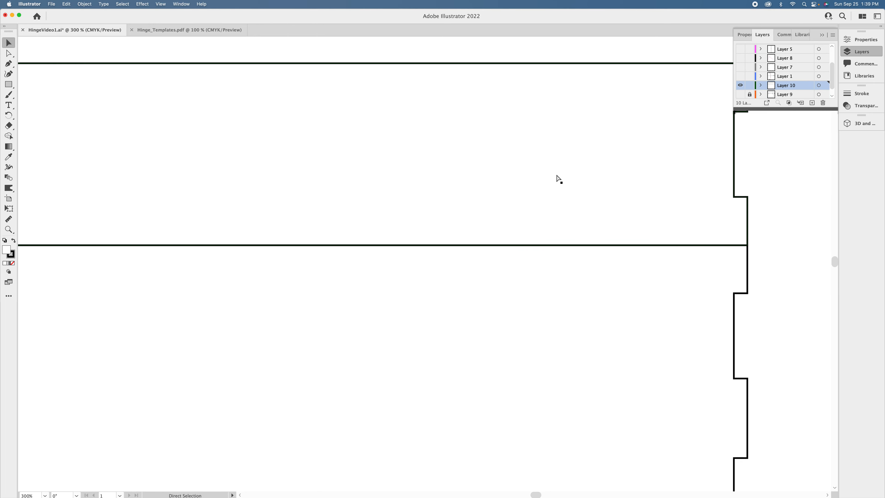
key("super+minus")
key("super+minus")
left_click_drag(496, 313, 508, 234)
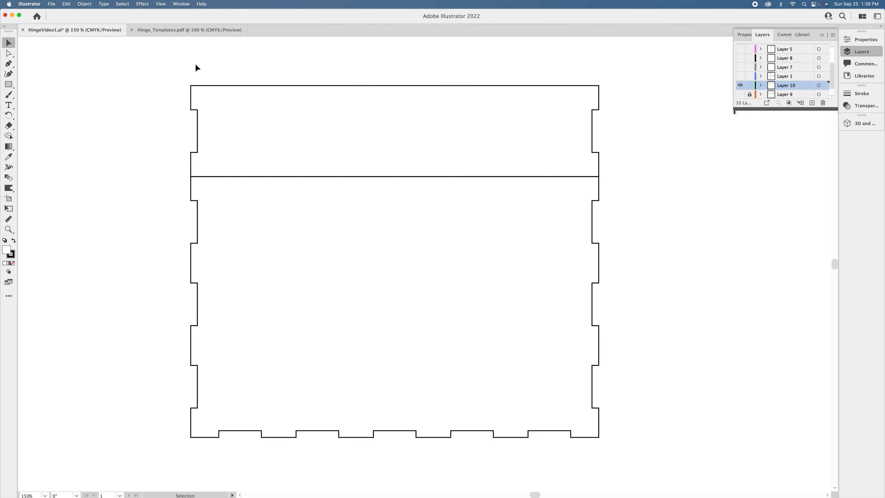
left_click(191, 30)
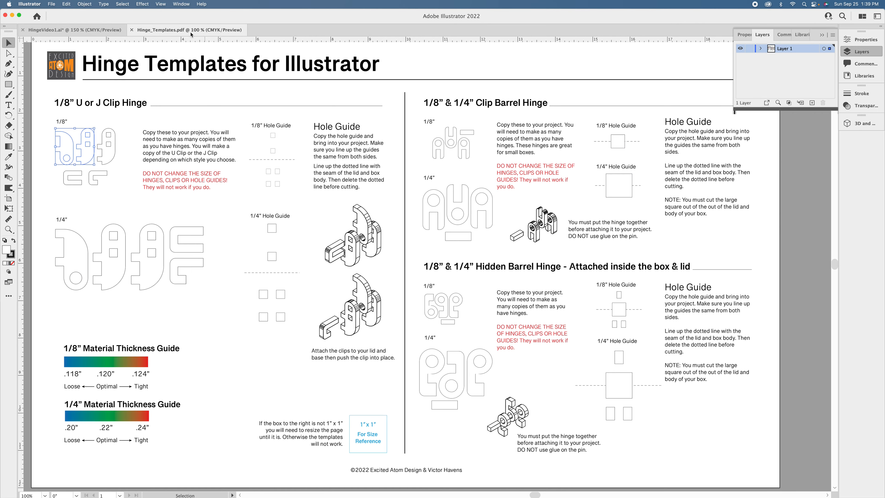
left_click(618, 144)
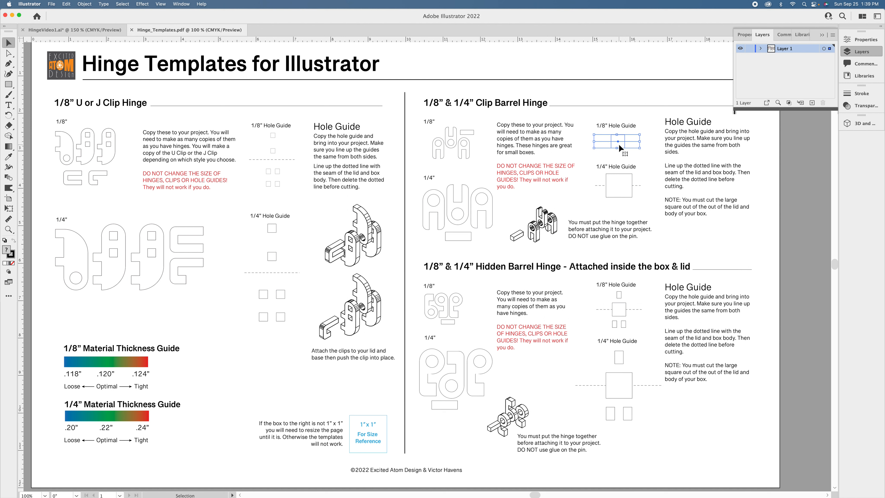
key("a")
key("v")
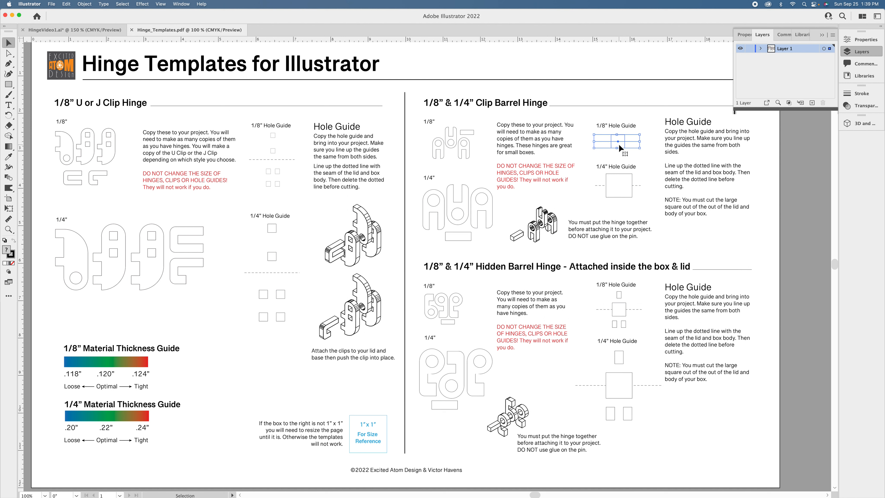
left_click(93, 31)
key("super+v")
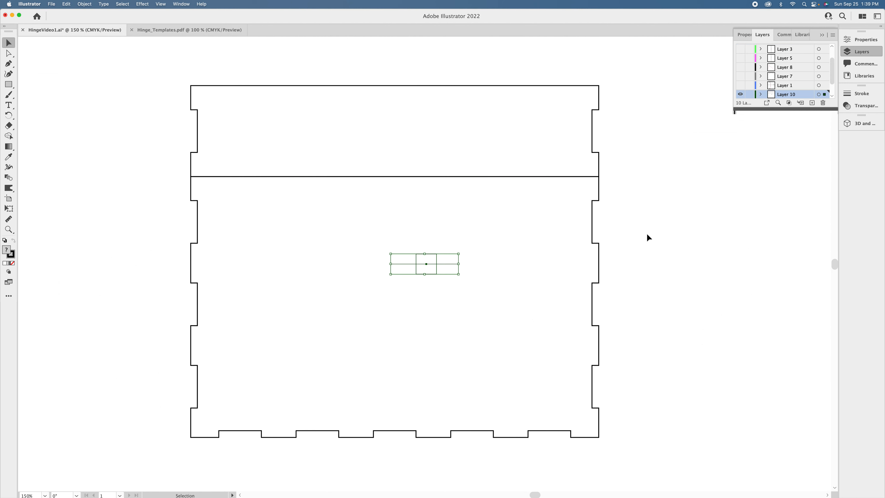
Align the hole guide's dotted line with the seam near the box's left side and draw a spacer rectangle from the box edge to its square
left_click_drag(436, 270, 269, 182)
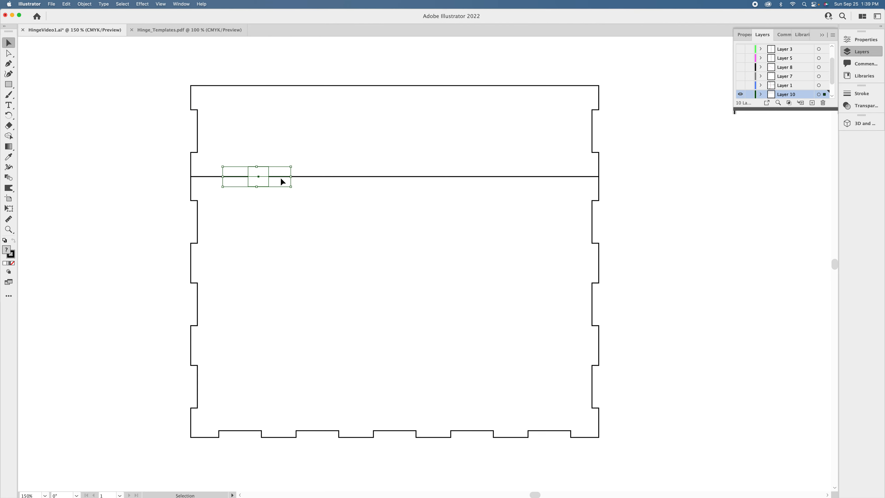
left_click(8, 84)
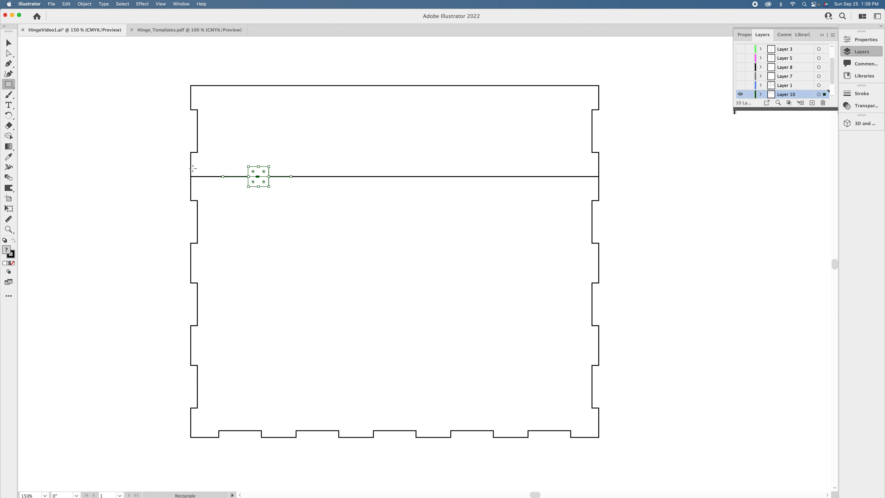
left_click_drag(190, 167, 247, 186)
left_click(8, 53)
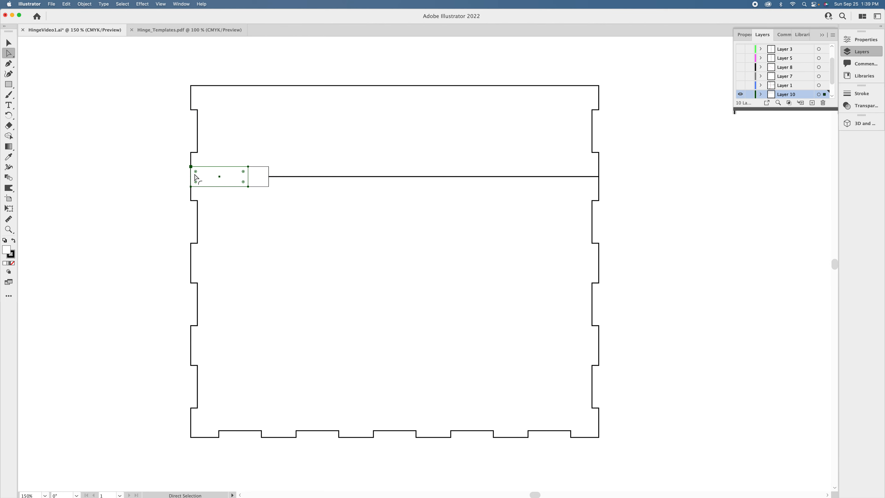
left_click(8, 42)
mouse_move(191, 176)
left_mouse_down()
mouse_move(198, 178)
mouse_move(190, 176)
left_mouse_up()
left_click(261, 185, "shift")
left_click_drag(260, 187, 487, 187)
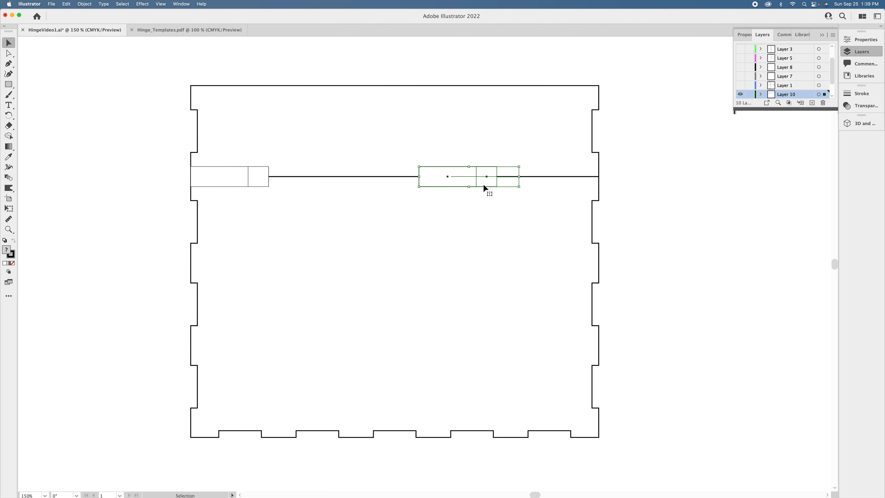
left_click_drag(488, 183, 592, 197)
key("Delete")
left_click(483, 181)
key("Delete")
left_click(444, 181)
key("Delete")
Place a horizontally flipped copy of the spacer rectangle and barrel hinge guide on the seam, flush with the box's right edge
left_click(259, 177, "shift")
left_click_drag(259, 182, 523, 189)
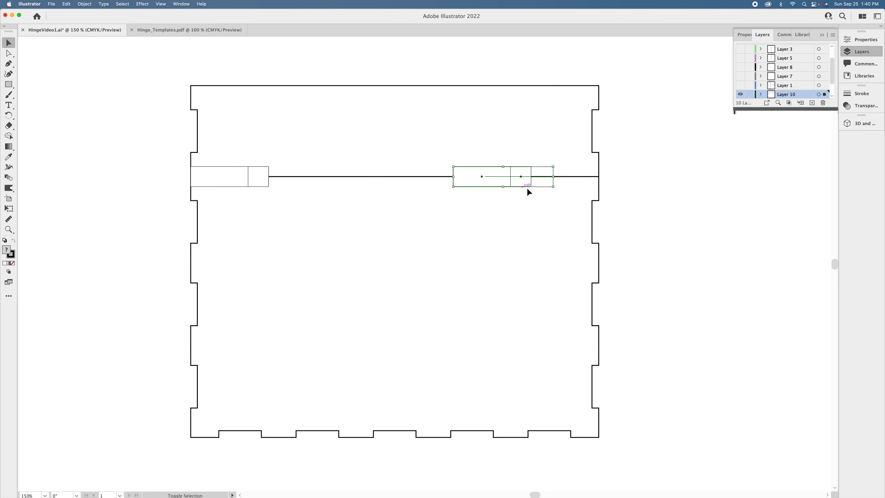
left_click(746, 34)
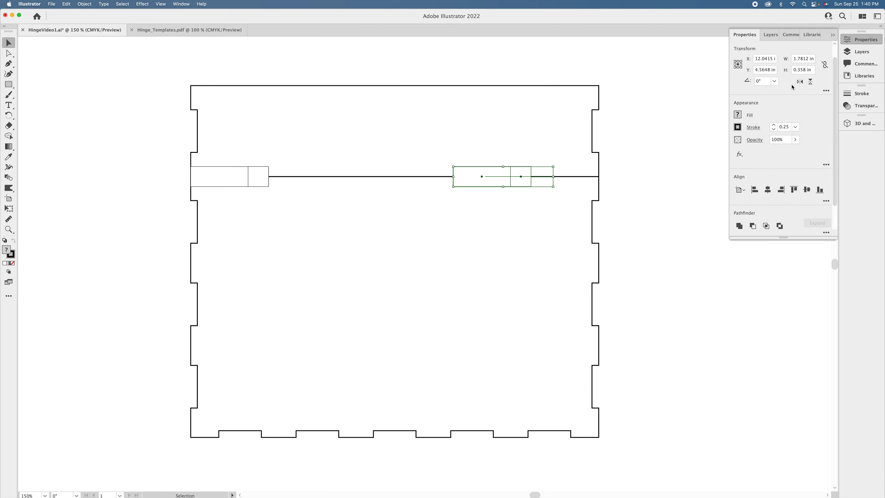
left_click(800, 81)
left_click_drag(544, 183, 589, 183)
left_click(660, 182)
Delete the spacer rectangles beside both barrel hinge guides
left_click(575, 176)
key("Delete")
left_click(230, 180)
key("Delete")
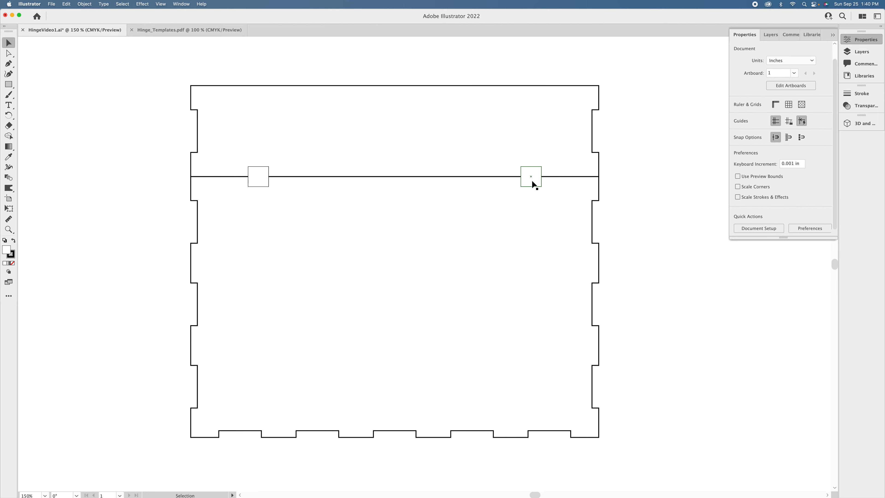
Ungroup both barrel hinge guides into separate squares and dotted lines
left_click(531, 180)
left_click(266, 182, "shift")
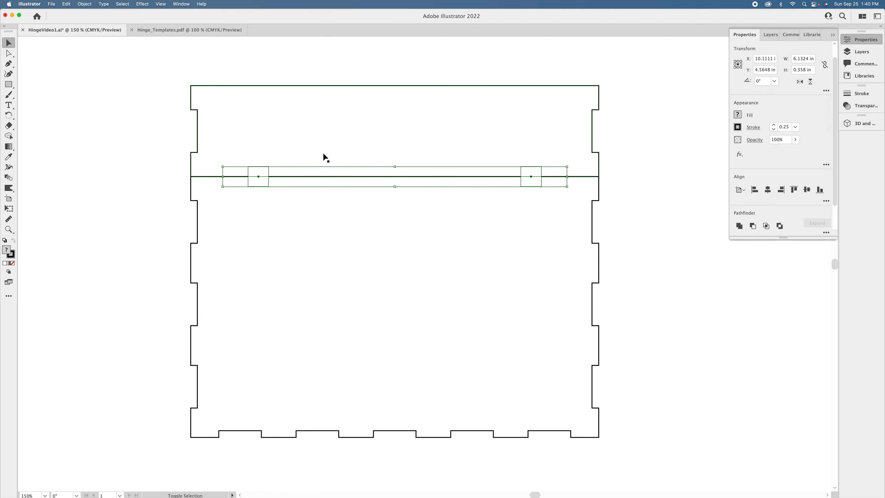
key("super")
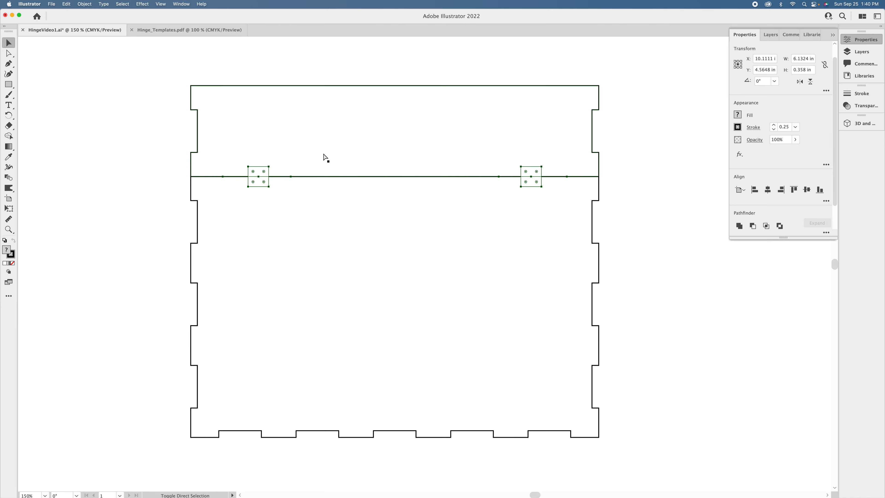
left_click(628, 149)
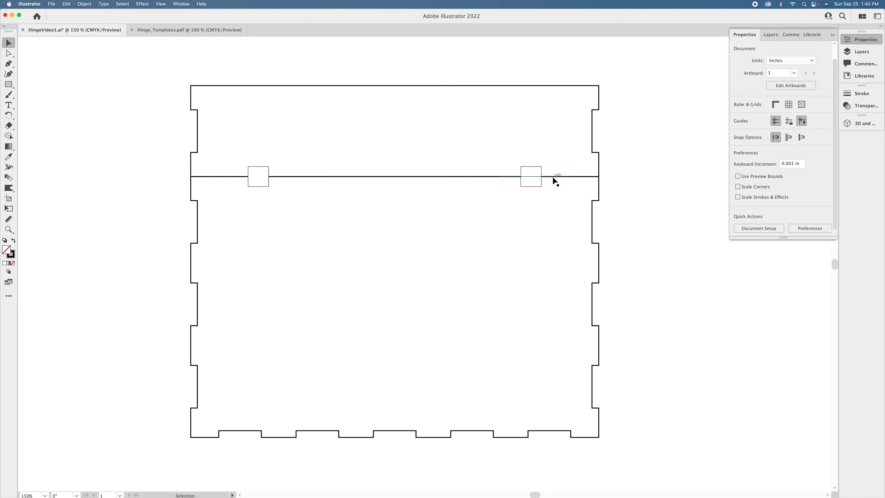
Delete the dotted lines of both clip barrel hinge guides along the seam, keeping the squares
left_click(554, 177)
left_click(338, 190)
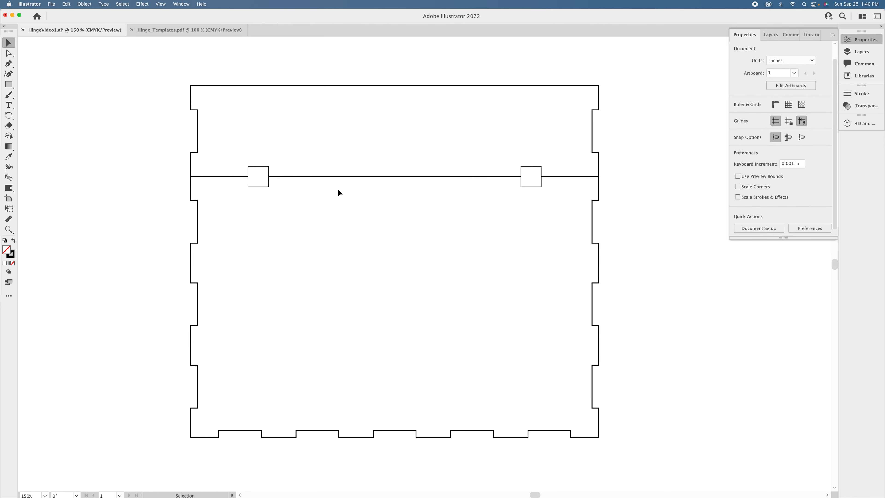
left_click(276, 177)
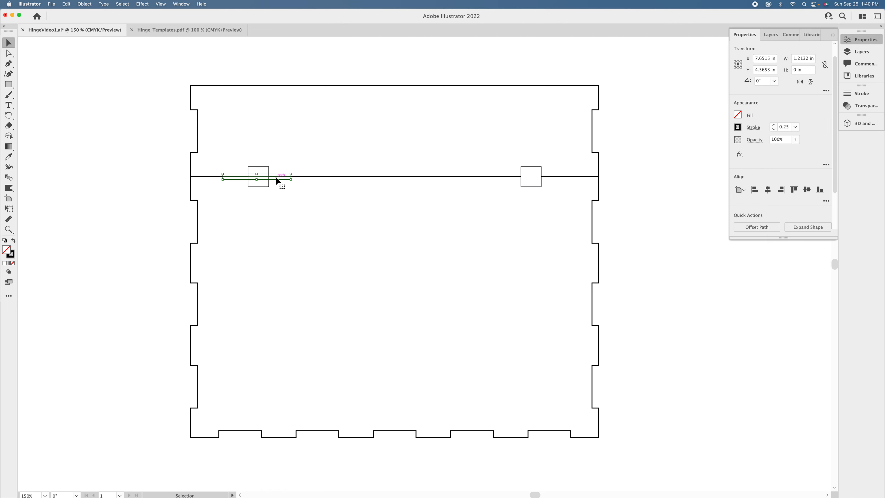
left_click(337, 190)
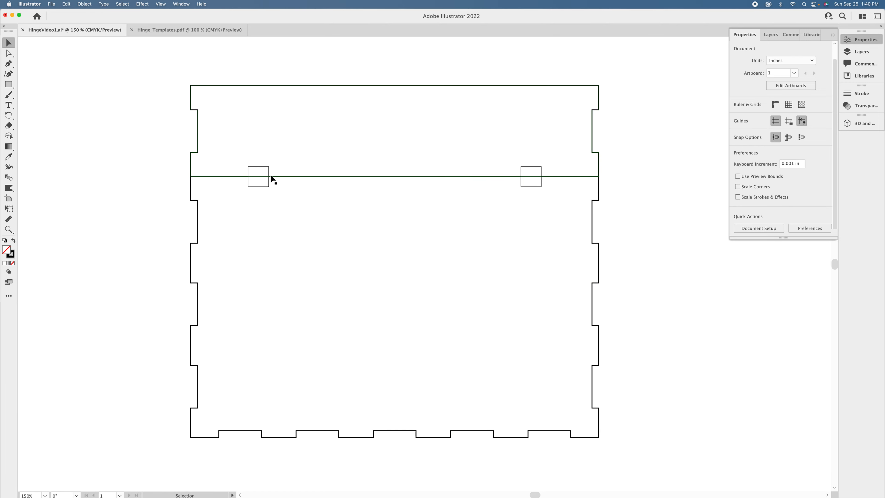
Duplicate both hinge-hole squares in place on the seam so the lid and body each have a set
left_click(522, 144)
left_click(530, 230)
left_click(537, 184)
left_click(263, 184, "shift")
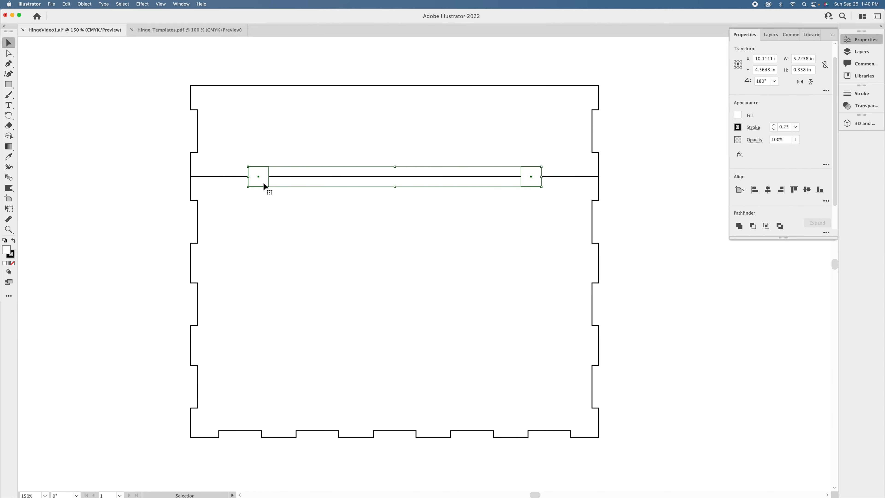
mouse_move(258, 181)
left_mouse_down()
mouse_move(256, 216)
mouse_move(263, 184)
left_mouse_up()
left_click(636, 172)
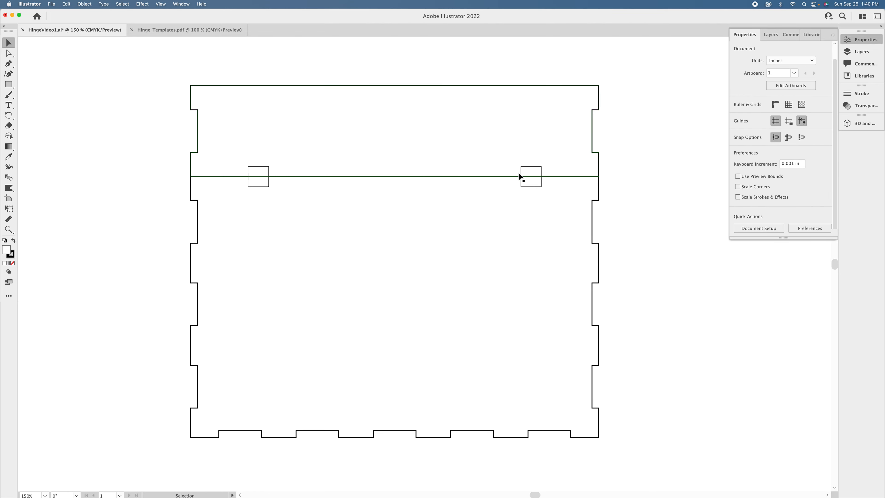
Subtract one set of the squares from the lid with Minus Front and move the lid up off the body
left_click(533, 174)
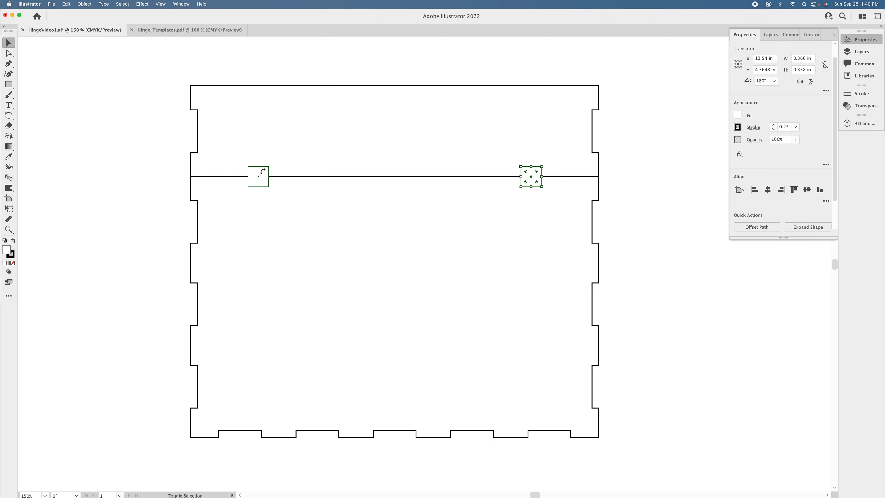
left_click(262, 172, "shift")
left_click(360, 134, "shift")
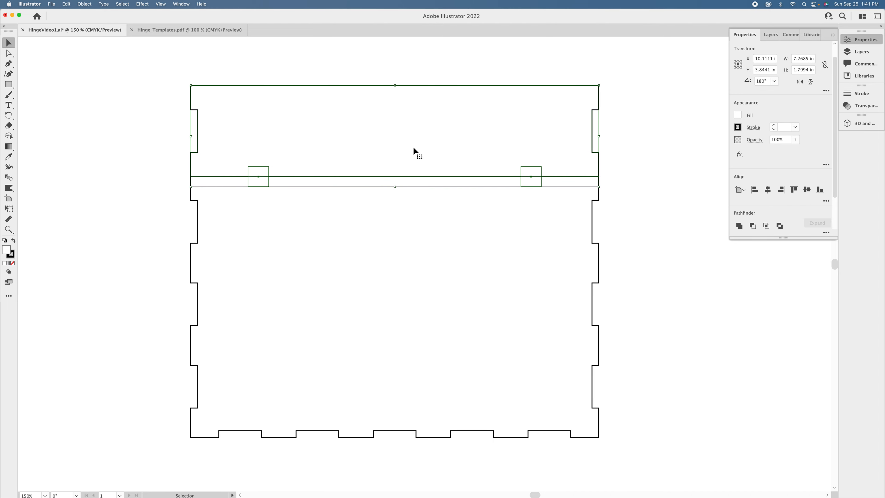
left_click(752, 226)
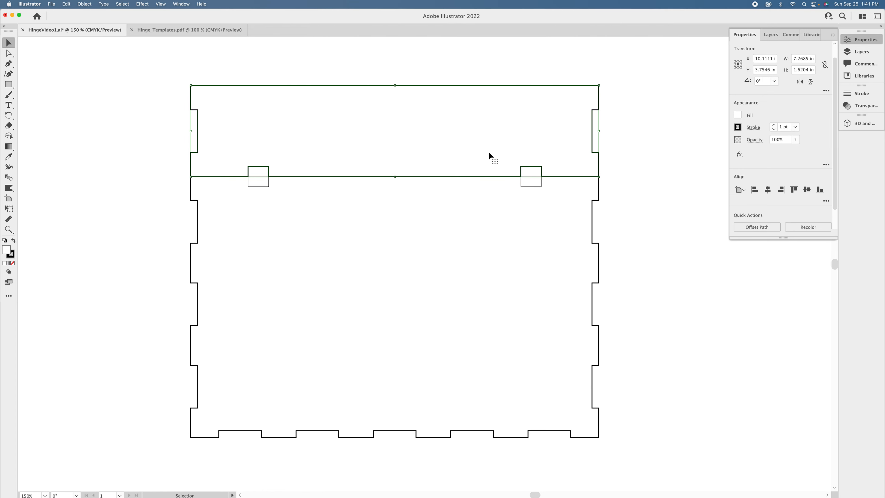
left_click_drag(488, 153, 485, 108)
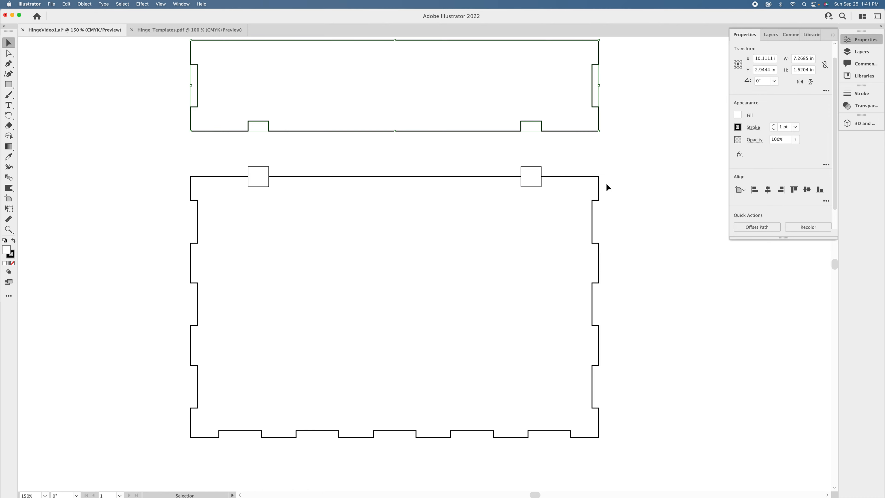
Subtract the remaining two squares from the box body with Minus Front and move the lid back down onto the body
left_click(535, 183)
left_click(255, 185, "shift")
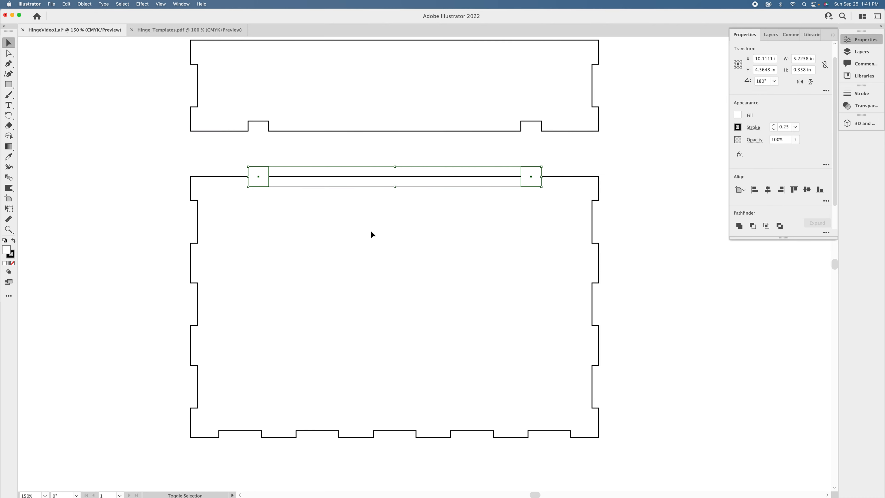
left_click(593, 224, "shift")
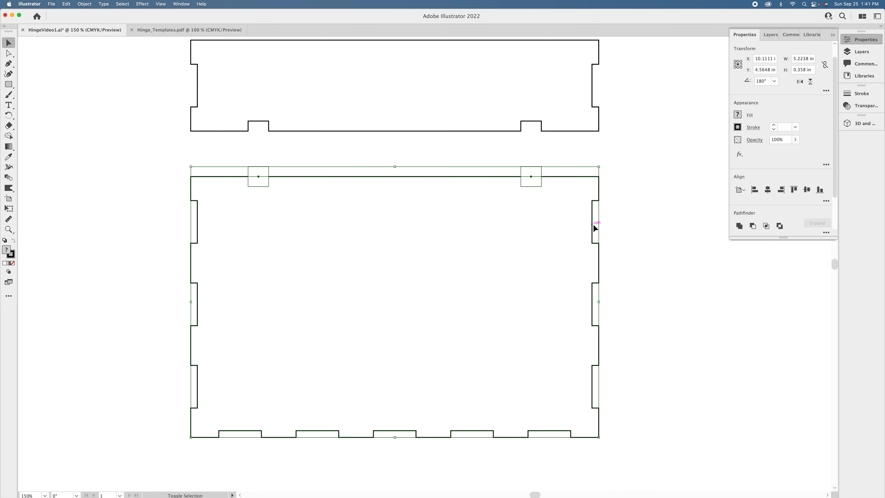
left_click(752, 226)
left_click_drag(566, 131, 569, 175)
left_click(645, 174)
Copy the 1/8" clip barrel hinge parts from Hinge_Templates.pdf and paste them into the HingeVideo1.ai drawing
left_click(149, 32)
left_click_drag(469, 148, 478, 157)
key("super+c")
left_click(89, 30)
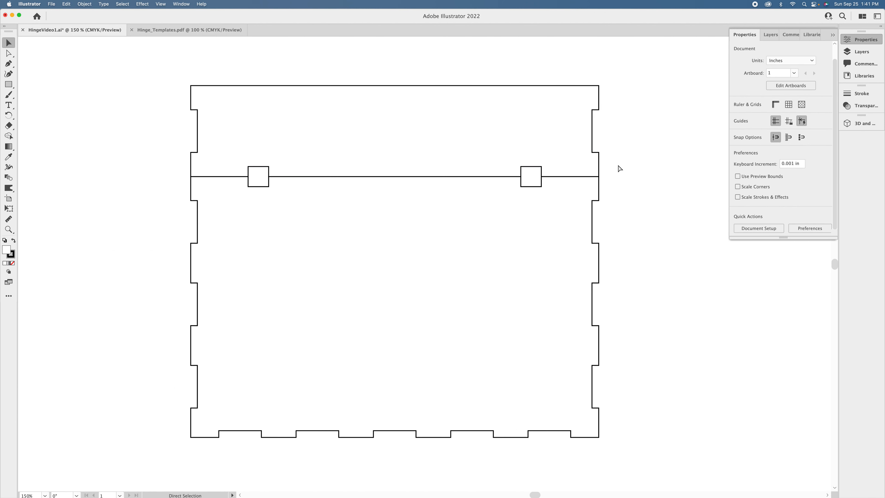
key("super+v")
left_click(641, 195)
Place two hinge parts over the right-hand square cutout, one reaching above and one below the seam, and nudge both down slightly
left_click_drag(431, 257, 539, 171)
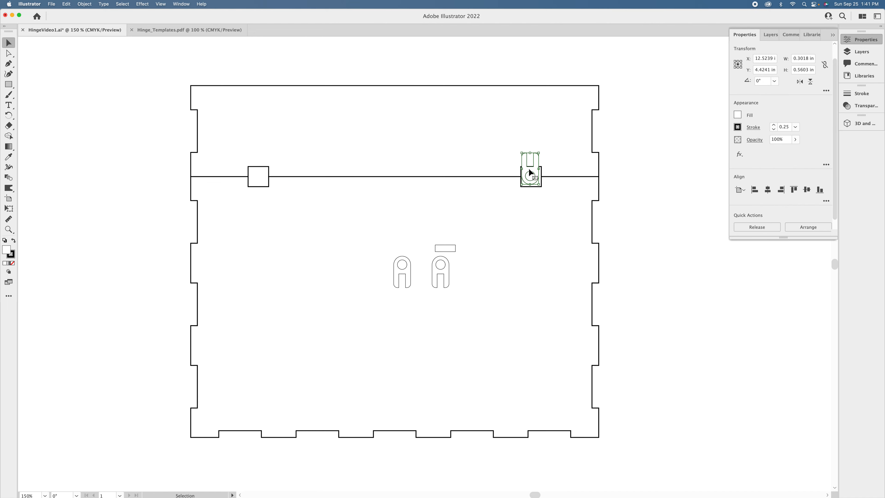
left_click_drag(449, 276, 539, 188)
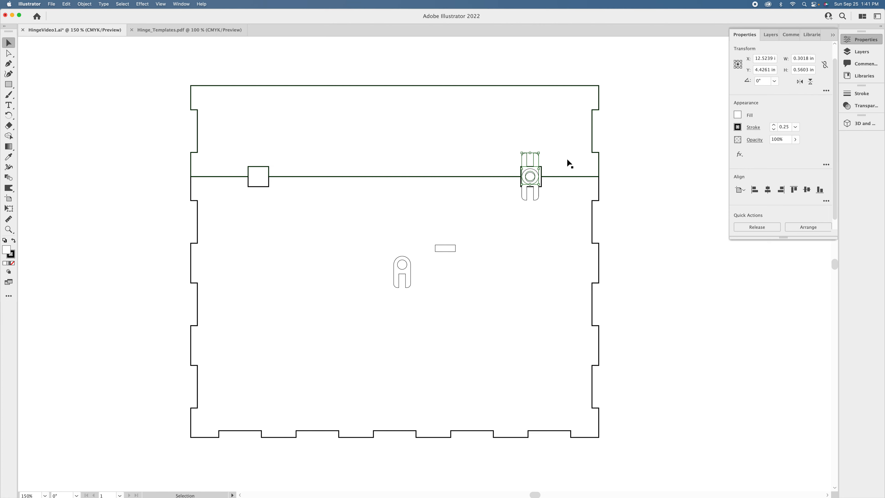
left_click(537, 192)
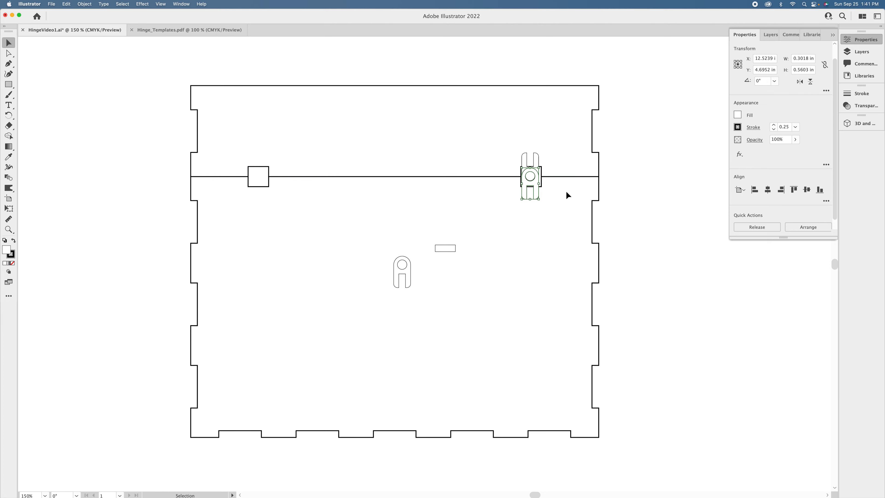
left_click(536, 162, "shift")
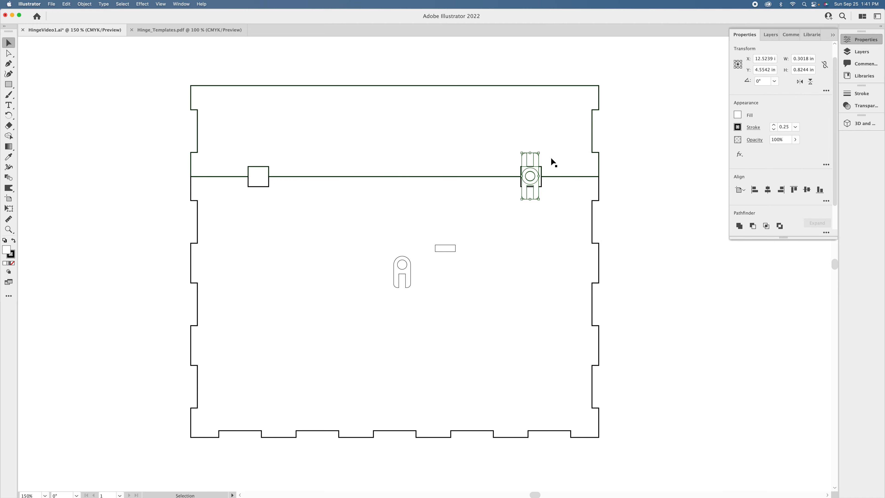
key("Down")
left_click(644, 232)
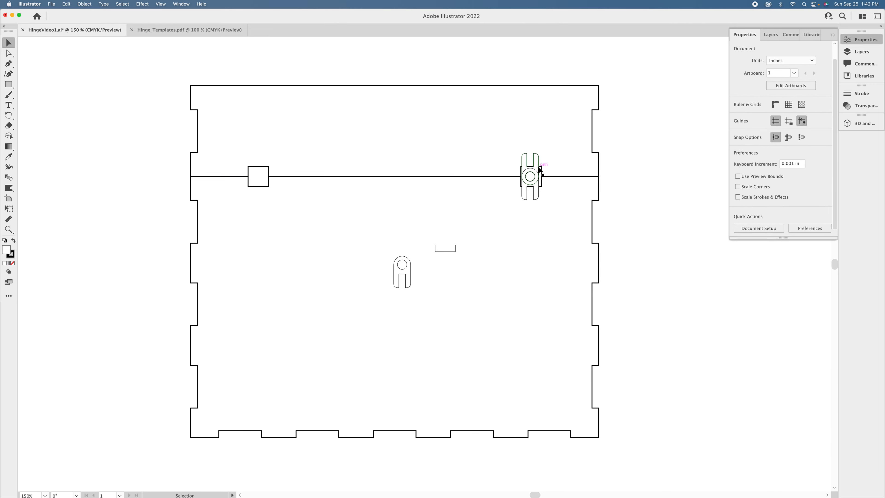
Undo the pasted hinge parts, square cutouts and clip barrel hinge guides back to the plain lid and body
key("super+z")
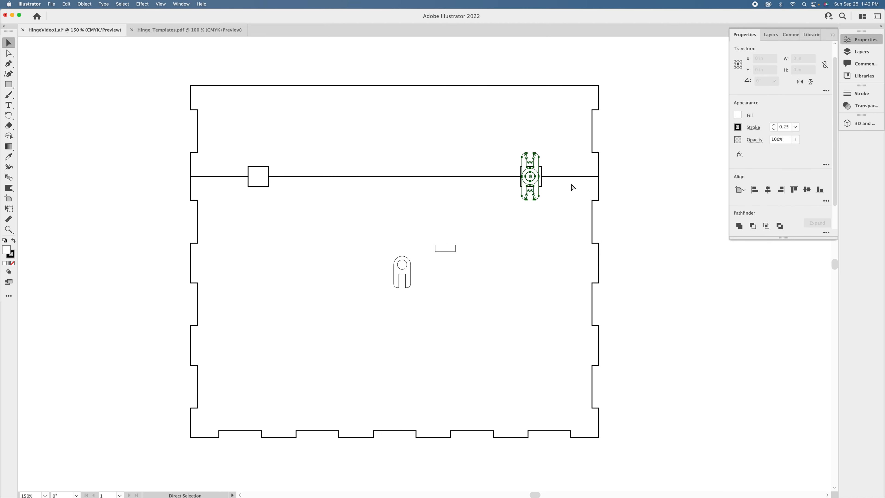
key("super+z")
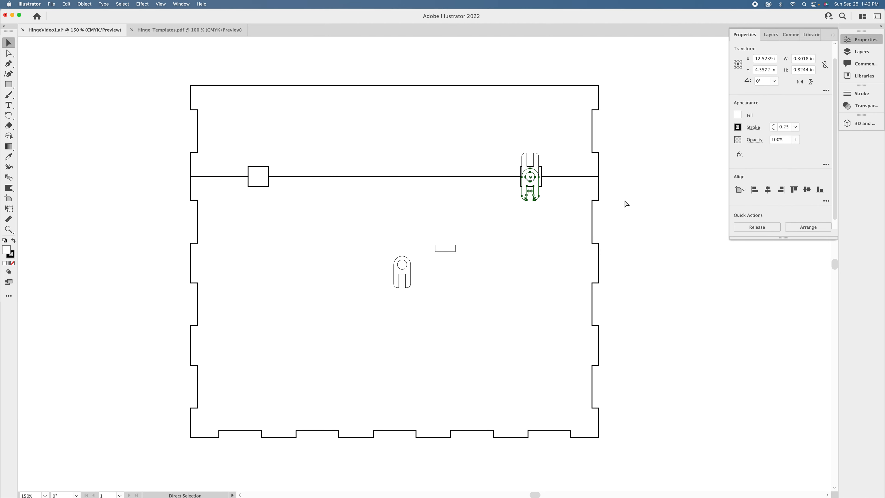
key("super+z")
key("super+z")
key("super+z")
key("super+z")
key("super+z")
key("super+z")
key("super+z")
key("super+z")
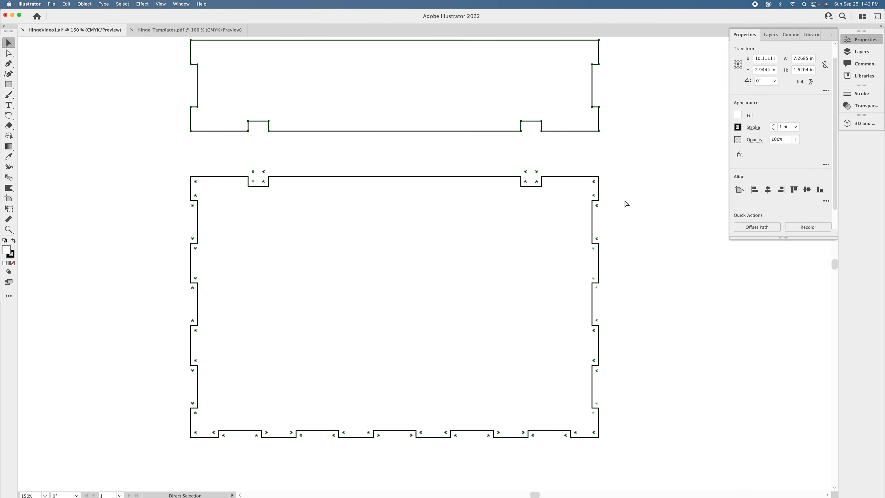
key("super+z")
key("super+z")
key("super+z")
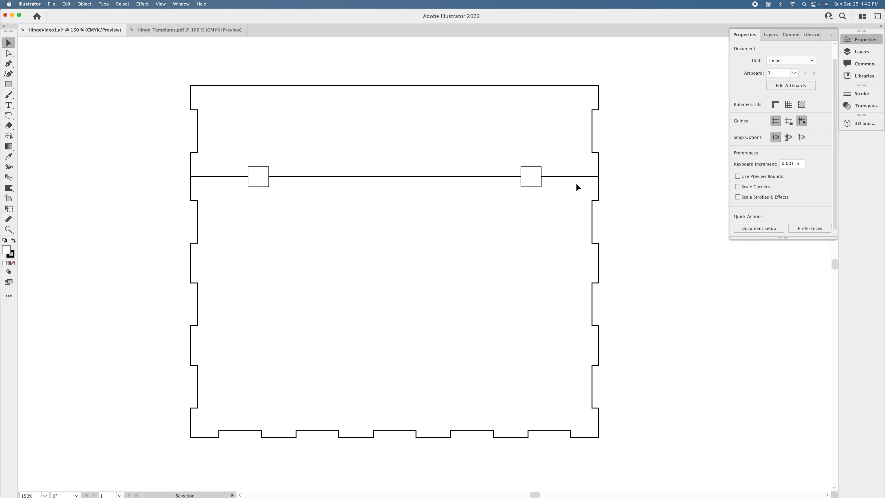
key("super+z")
key("super+z")
key("super+z")
Copy the 1/8" hidden barrel hinge hole guide from Hinge_Templates.pdf into the box drawing, aligning its dotted line with the seam near the left side
left_click(139, 30)
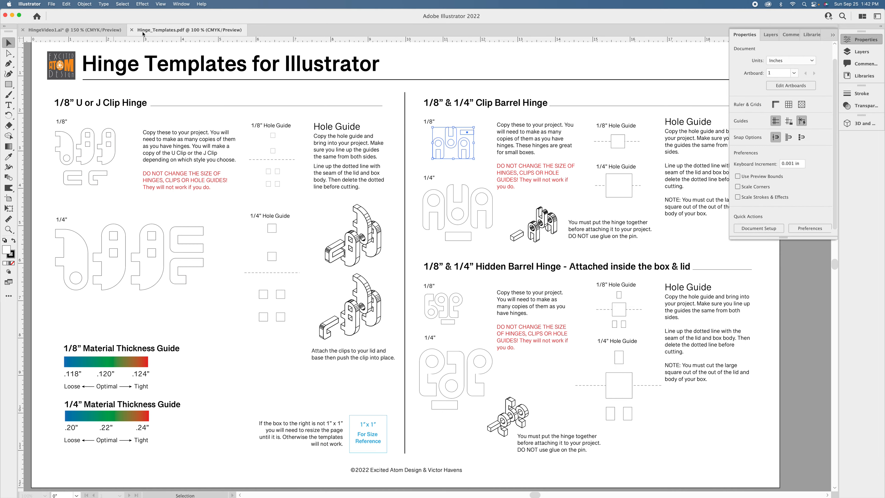
left_click(623, 316)
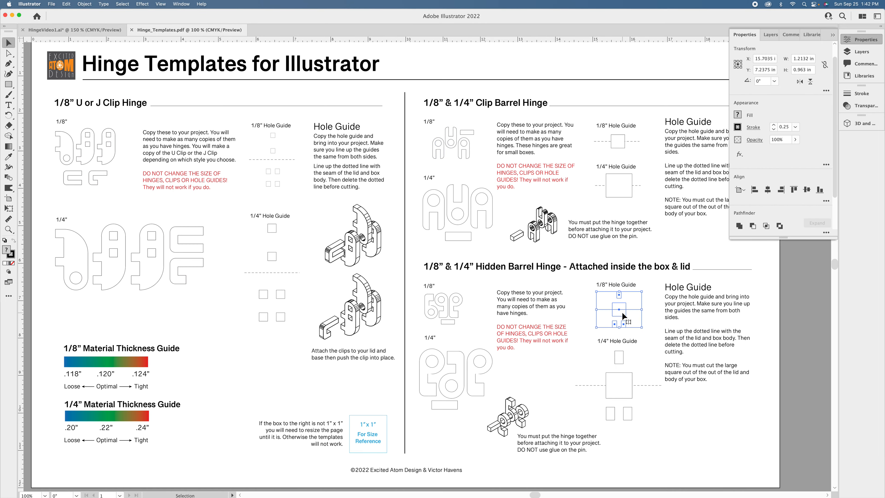
key("a")
key("v")
left_click(73, 30)
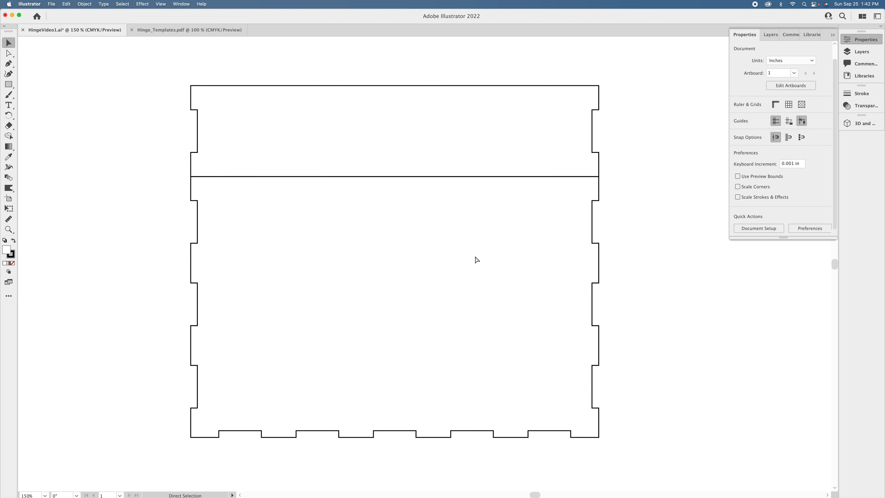
key("super+v")
left_click_drag(424, 270, 265, 179)
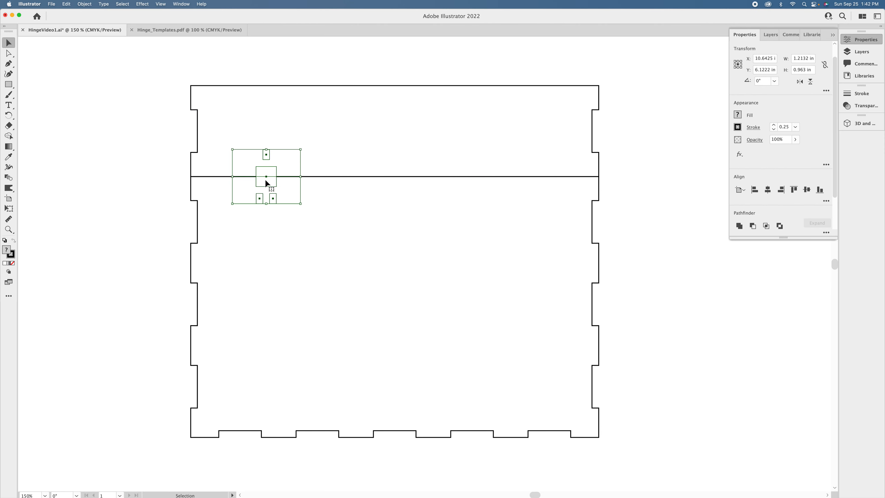
Draw a spacer rectangle from the box's left edge to the guide's square and place a horizontally flipped copy of both against the right edge
left_click(34, 84)
left_click(8, 84)
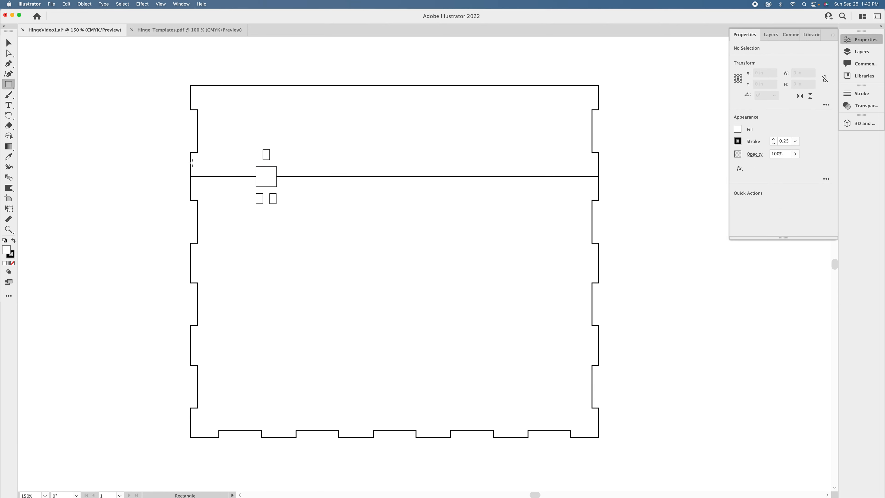
mouse_move(191, 163)
left_mouse_down()
mouse_move(256, 188)
mouse_move(565, 184)
left_mouse_up()
key("v")
left_click(271, 179, "shift")
left_click(800, 96)
left_click(640, 195)
Delete the spacer rectangles beside both hidden barrel hinge guides
left_click(589, 182)
key("Delete")
left_click(204, 176)
key("Delete")
Ungroup both hidden barrel hinge guides and delete their dotted lines along the seam
left_click(277, 179)
left_click(532, 179, "shift")
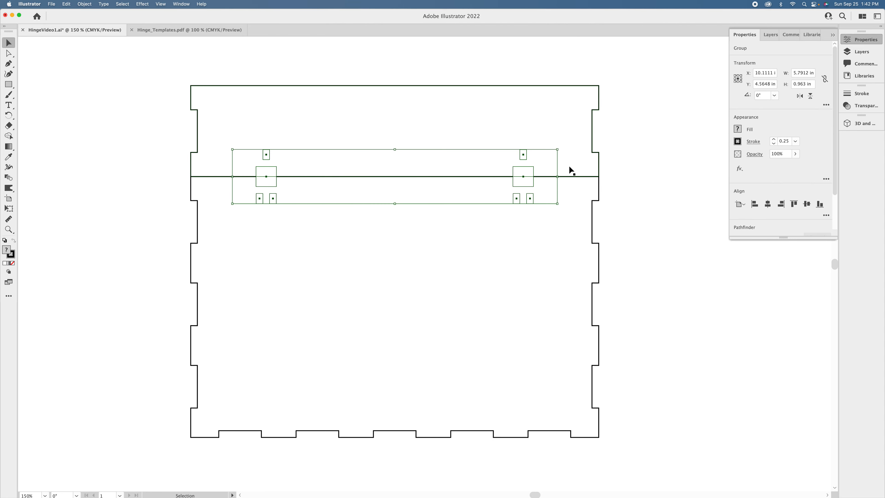
scroll(568, 168, "right", 2)
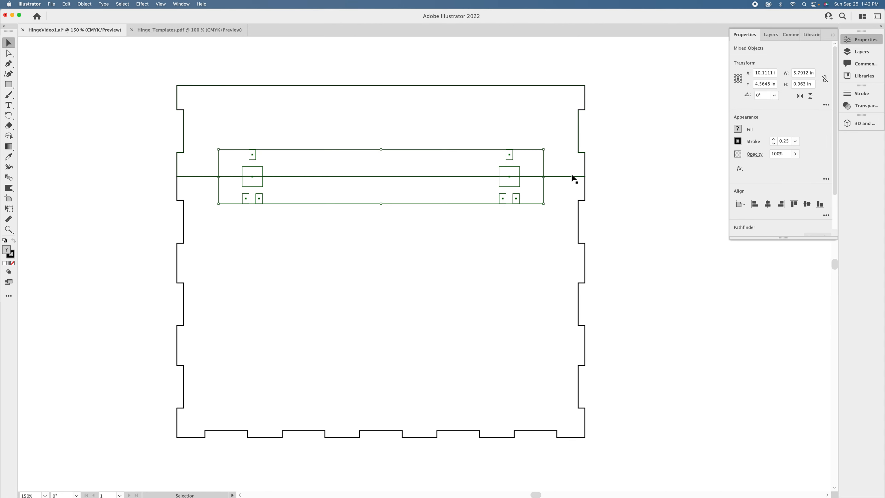
left_click(629, 187)
left_click(532, 176)
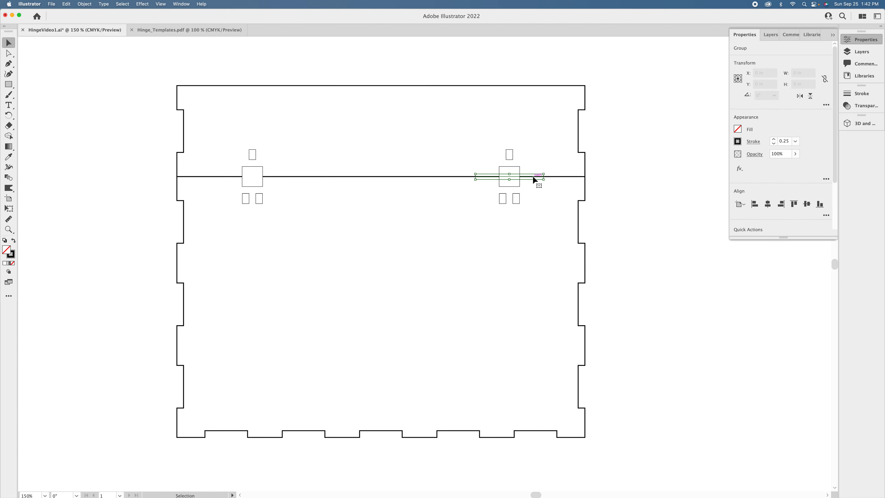
key("Delete")
left_click(271, 176)
key("Delete")
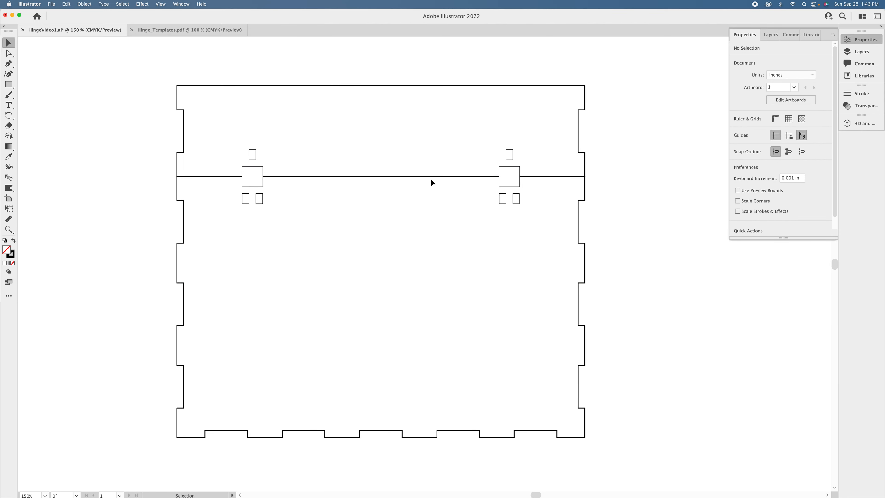
Duplicate the large squares of both hidden barrel hinge guides in place on the seam
left_click(257, 176)
left_click(514, 173, "shift")
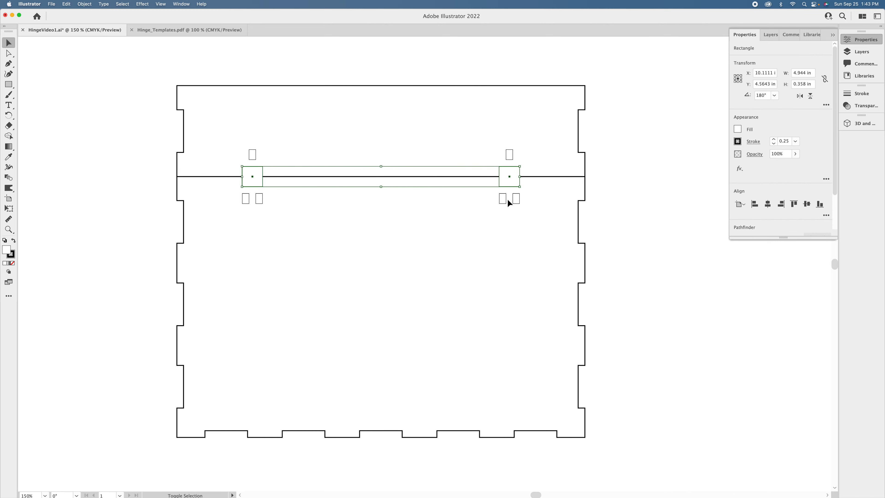
mouse_move(507, 173)
left_mouse_down()
mouse_move(507, 238)
mouse_move(511, 173)
left_mouse_up()
left_click(363, 52)
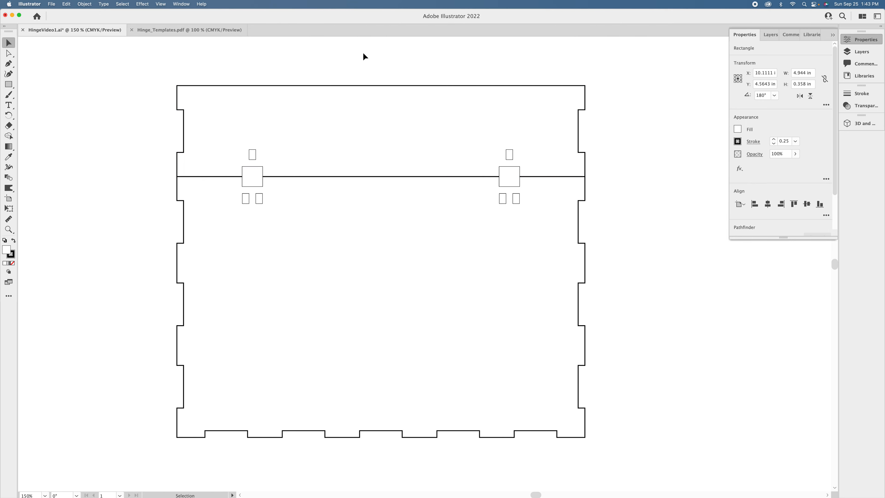
left_click(507, 177, "shift")
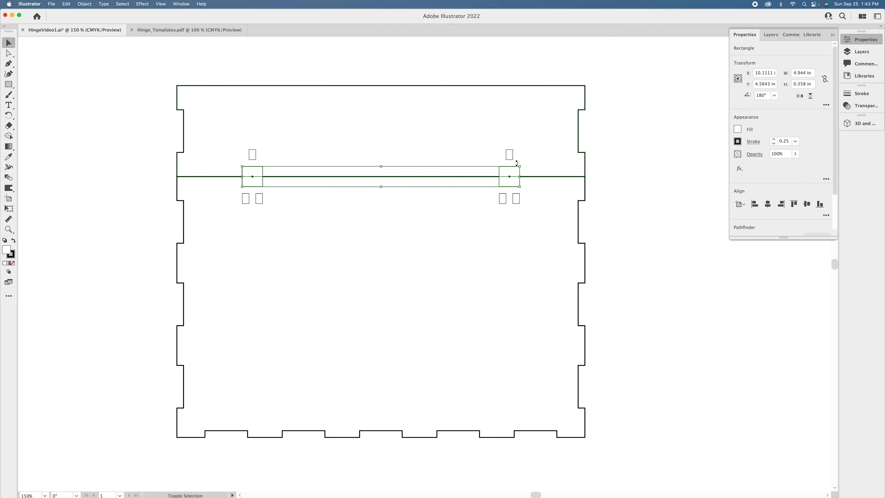
left_click(513, 156, "shift")
left_click(253, 157, "shift")
left_click(335, 87)
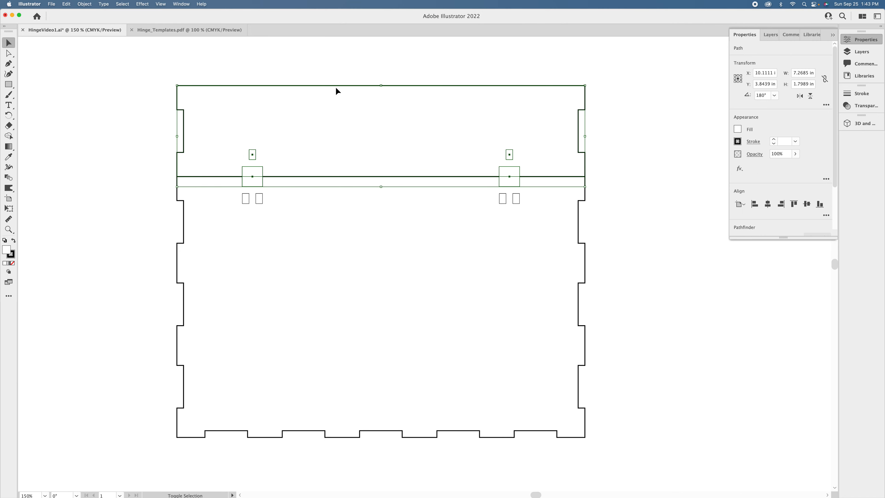
scroll(765, 186, "down", 3)
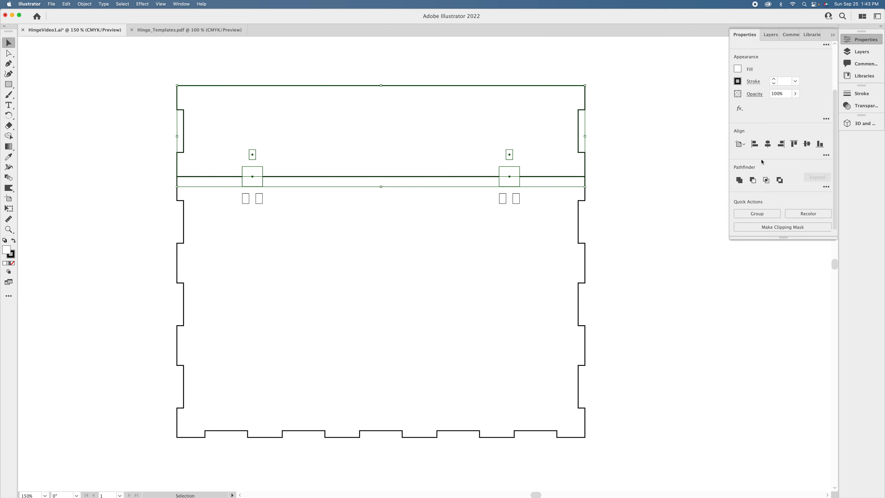
left_click(609, 147)
Subtract both large hinge squares and the small rectangles above the seam from the lid, and move the lid up off the body
left_click_drag(201, 69, 455, 138)
left_click(252, 158, "shift")
left_click(262, 175, "shift")
left_click(513, 168, "shift")
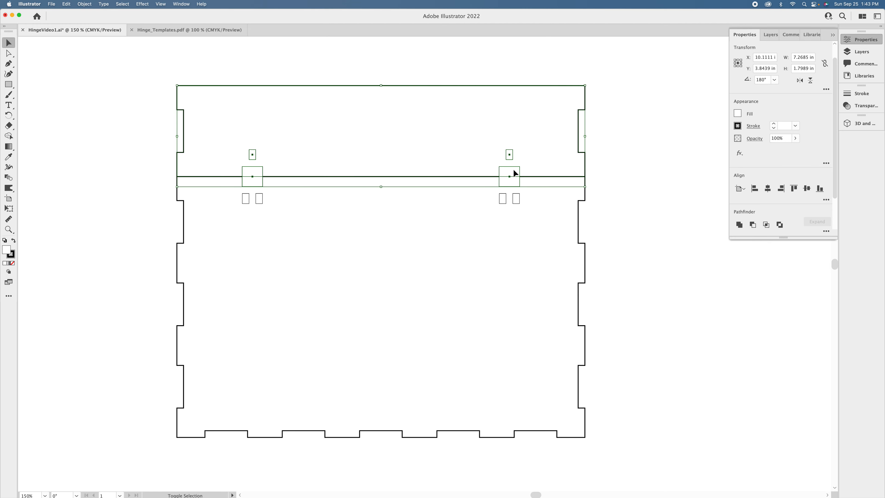
left_click(752, 225)
left_click_drag(392, 149, 388, 125)
Subtract the remaining large squares and small rectangles from the box body, and move the lid back down against the body's top edge
left_click_drag(189, 158, 575, 254)
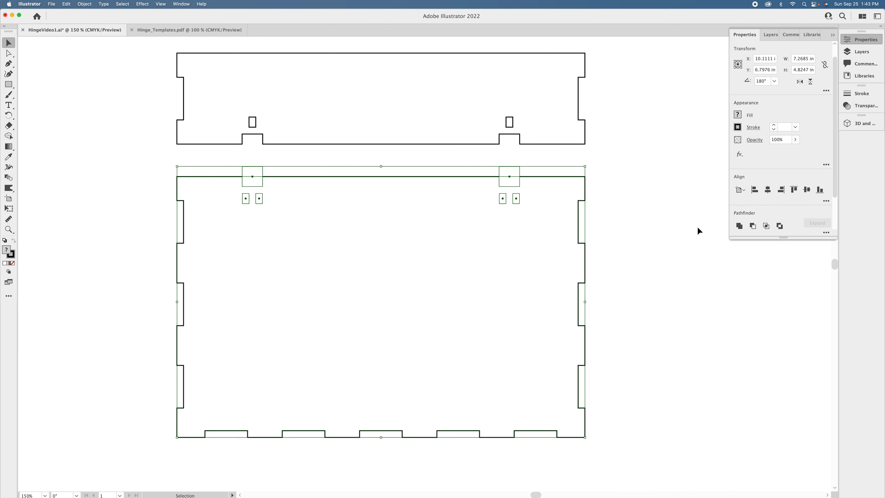
left_click(753, 227)
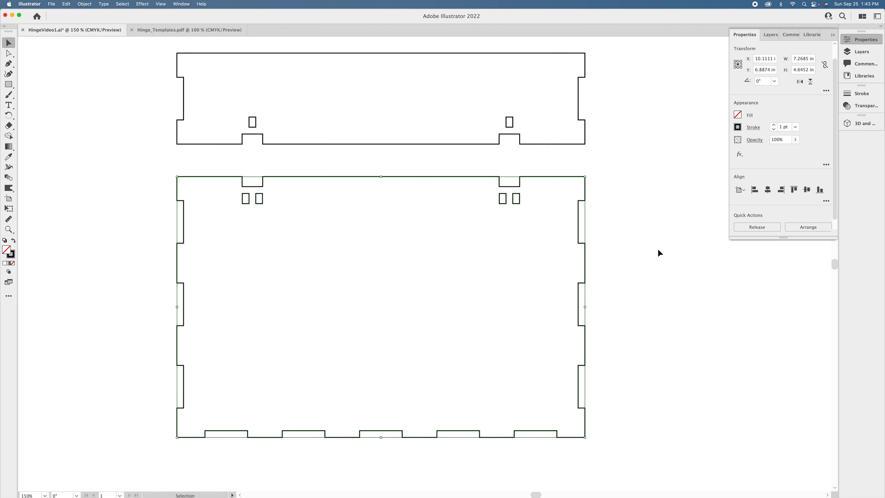
left_click(657, 248)
left_click_drag(541, 144, 541, 176)
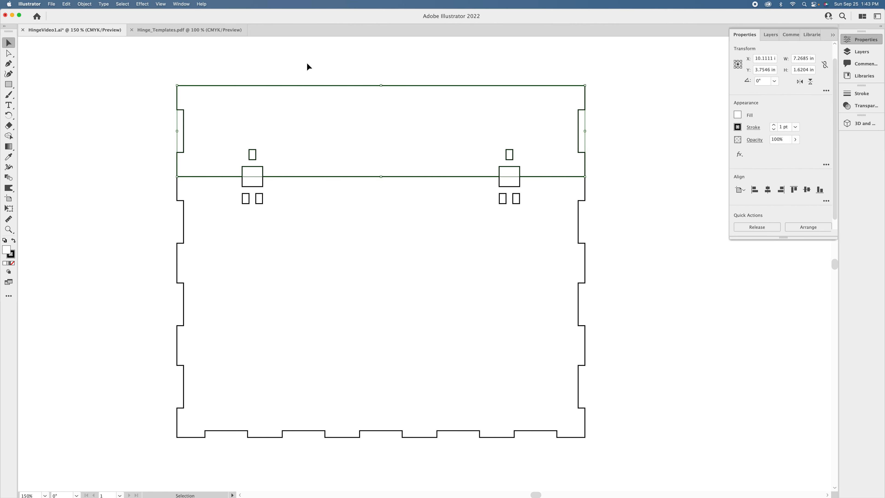
Copy the 1/8" hidden barrel hinge parts from Hinge_Templates.pdf and paste them into HingeVideo1.ai
left_click(151, 30)
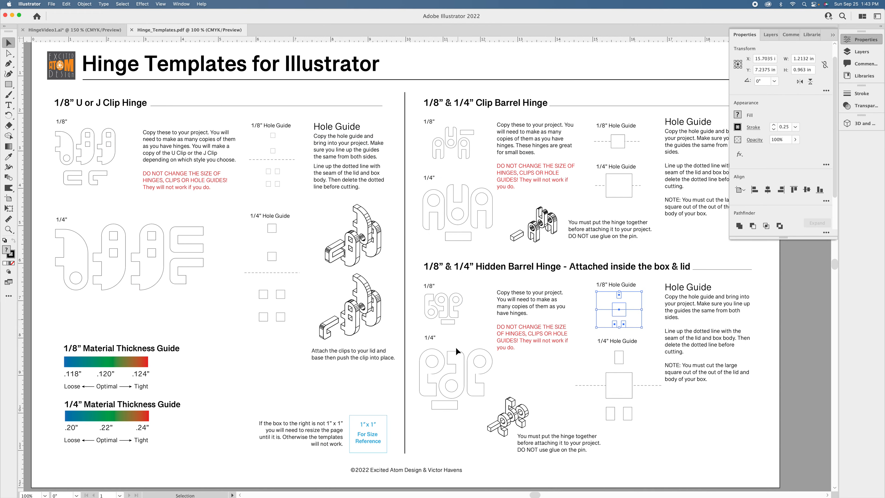
left_click(425, 304)
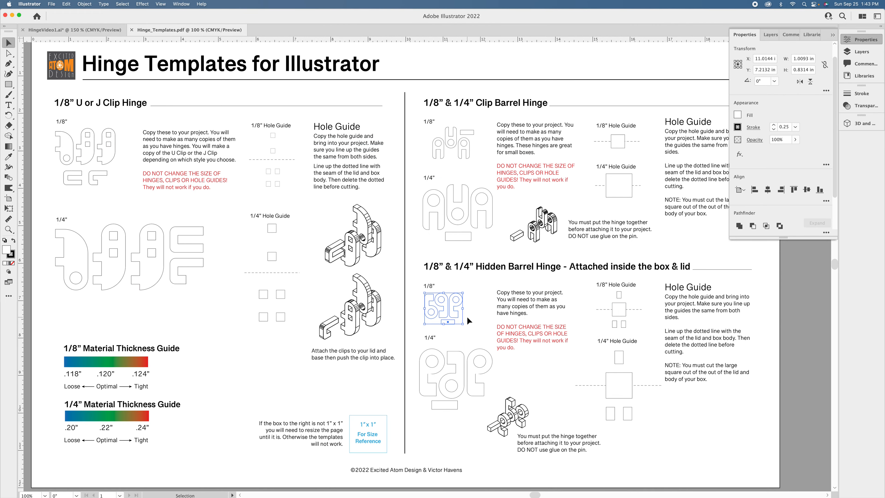
left_click(99, 31)
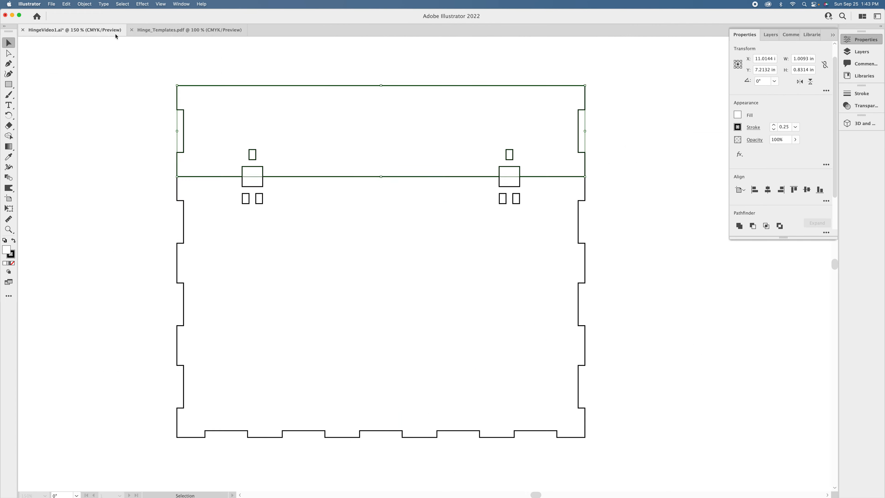
left_click(608, 216)
key("a")
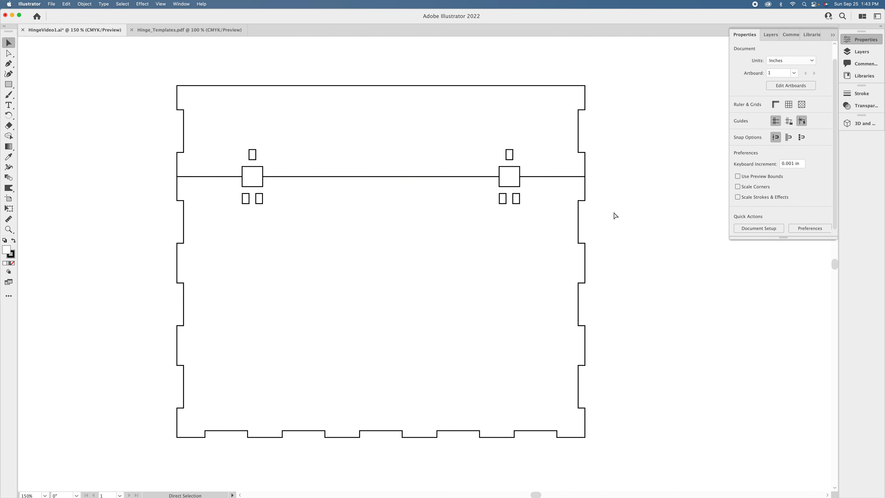
key("super+v")
key("v")
left_click(606, 211)
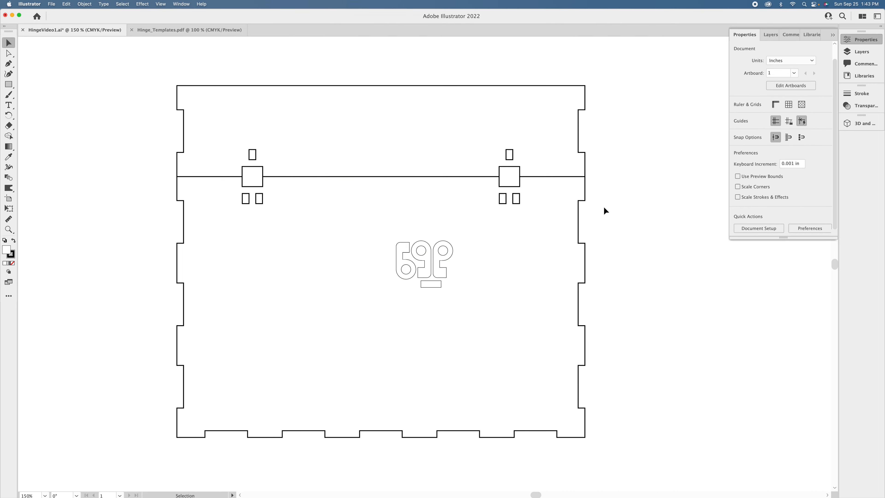
Place two hinge parts end to end across the seam at the right hinge cutout, and move the pin rectangle outside the box's right edge
left_click_drag(445, 269, 501, 198)
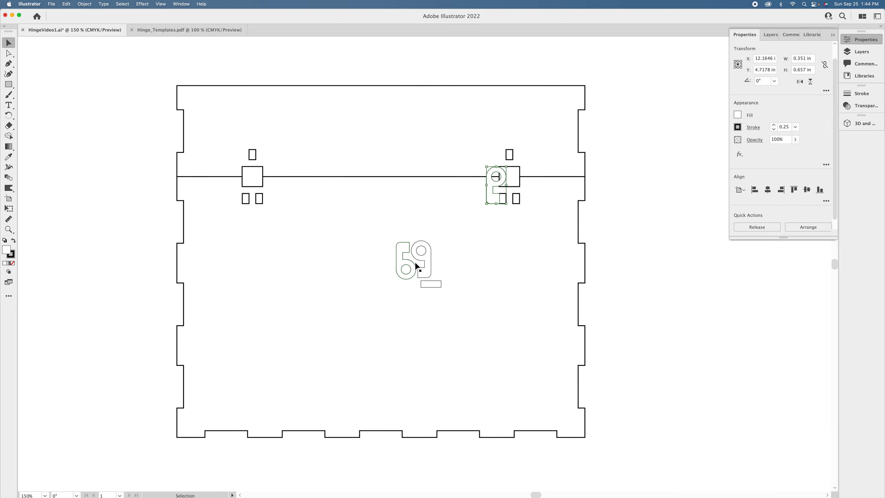
left_click_drag(410, 259, 497, 169)
left_click(616, 177)
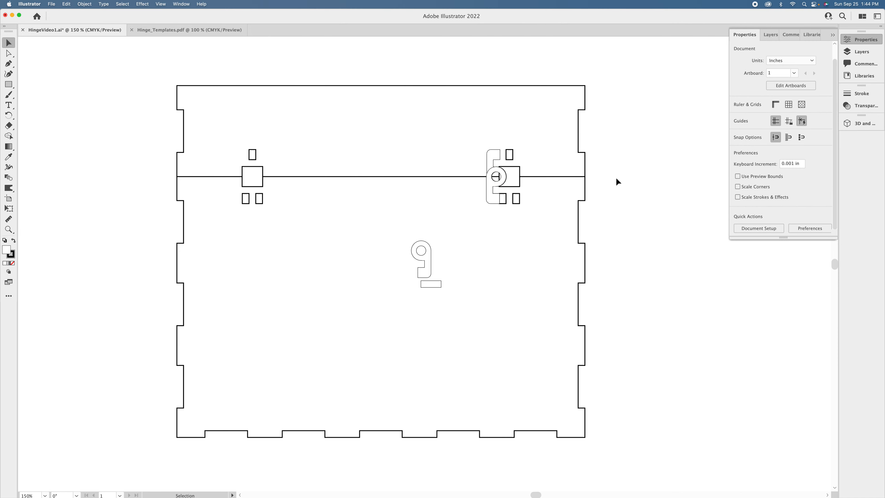
left_click_drag(427, 284, 618, 186)
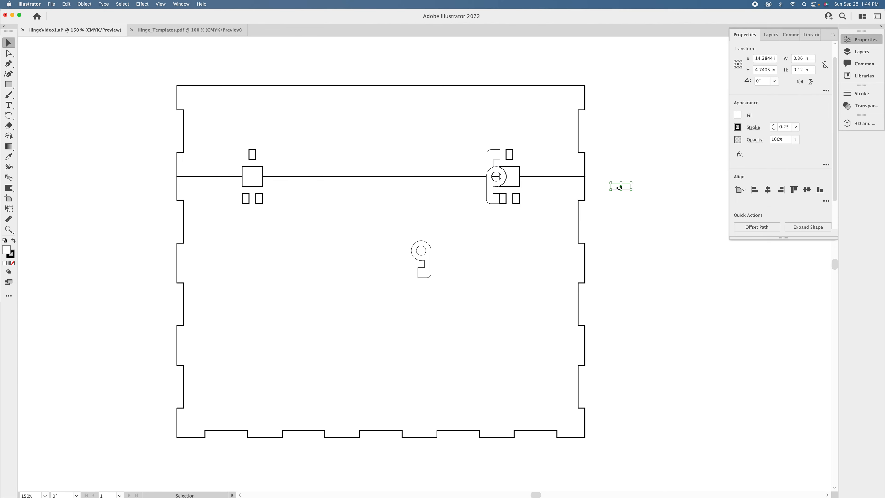
left_click(652, 212)
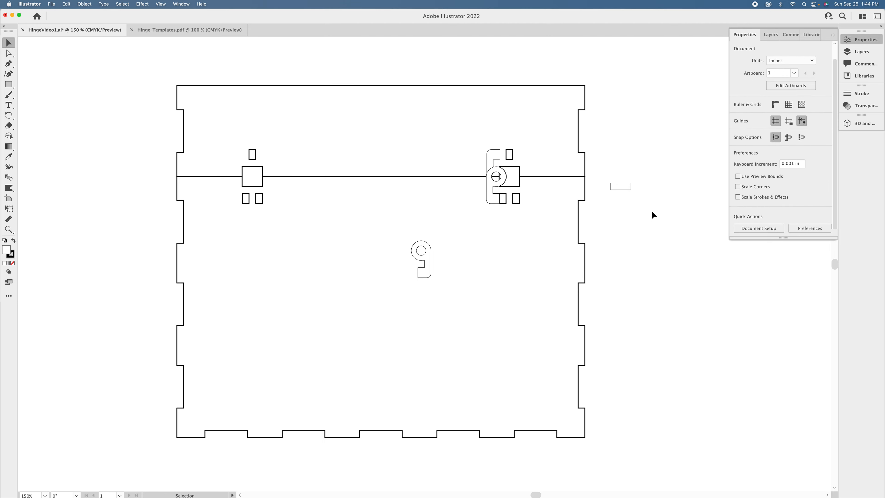